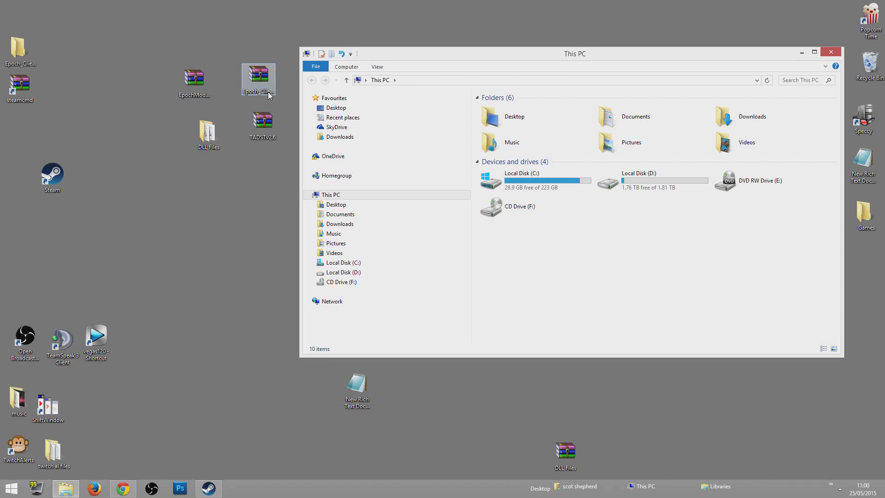
# Group the DLL Files, EpochMod, Epoch_Client and TADSTv2.6 icons at the desktop's top-left
pyautogui.moveTo(207, 133); pyautogui.dragTo(199, 134)
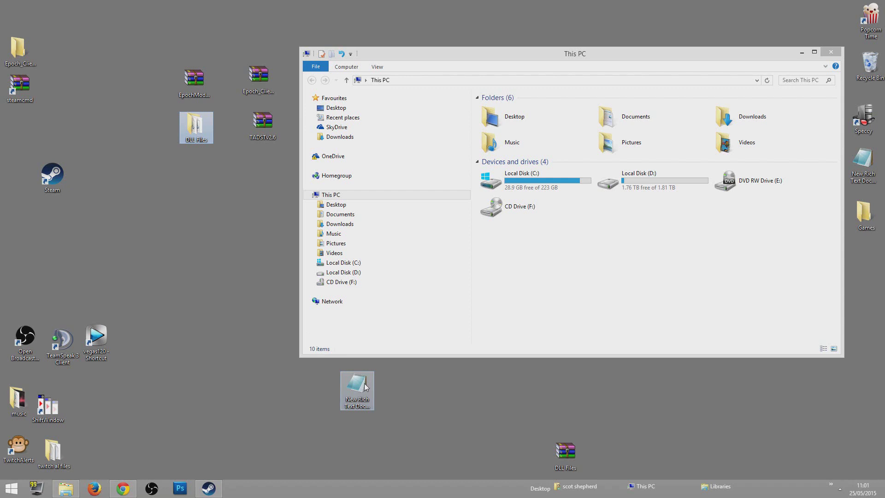
pyautogui.moveTo(177, 81); pyautogui.dragTo(137, 67)
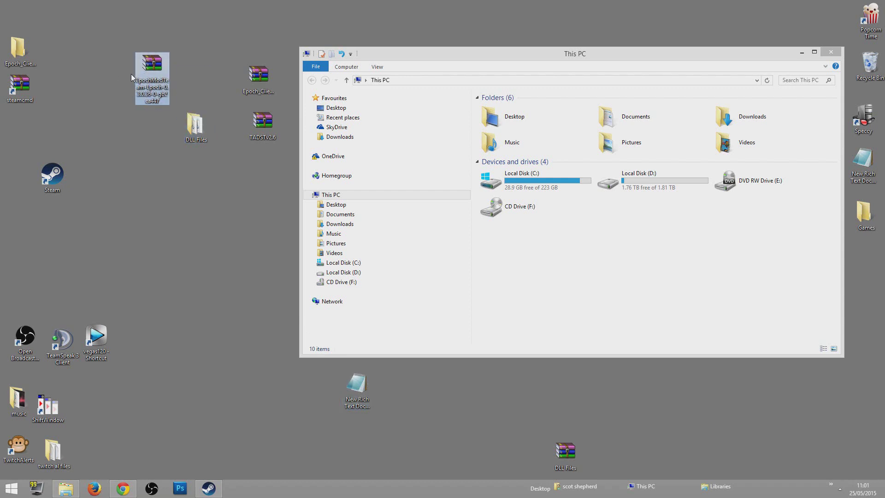
pyautogui.moveTo(250, 77); pyautogui.dragTo(209, 55)
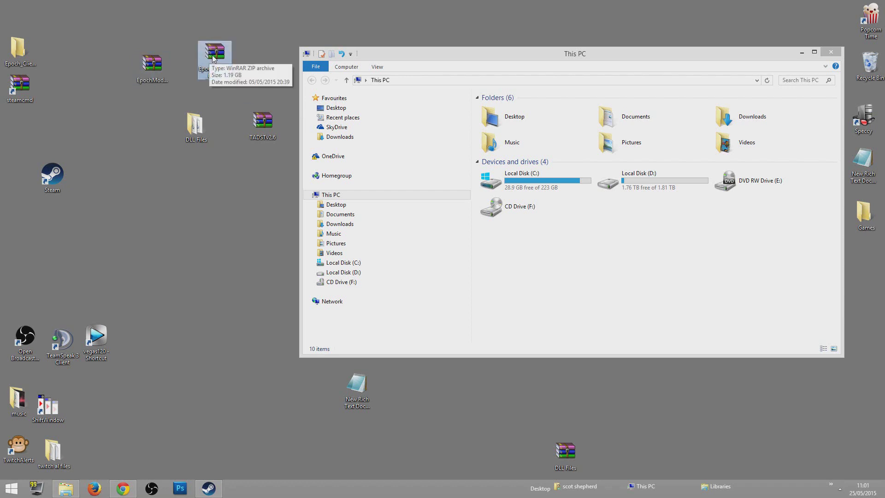
pyautogui.moveTo(198, 130); pyautogui.dragTo(163, 127)
pyautogui.moveTo(261, 126); pyautogui.dragTo(221, 121)
pyautogui.click(175, 121)
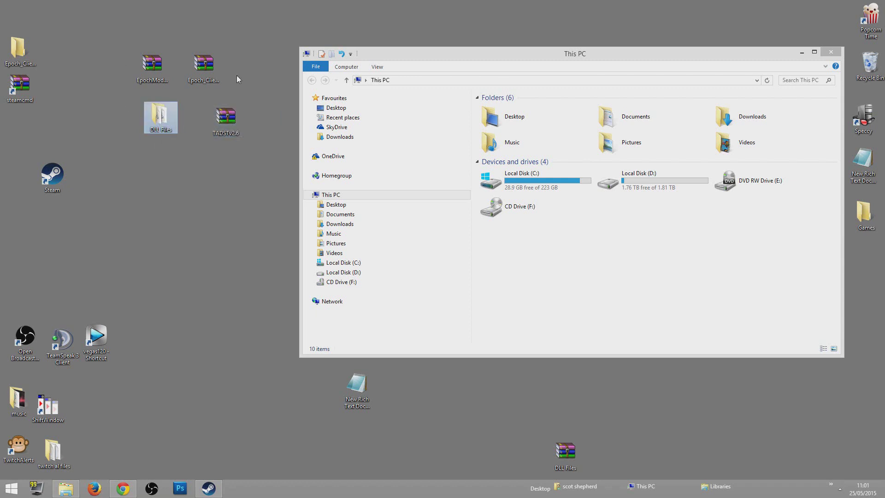
pyautogui.click(208, 488)
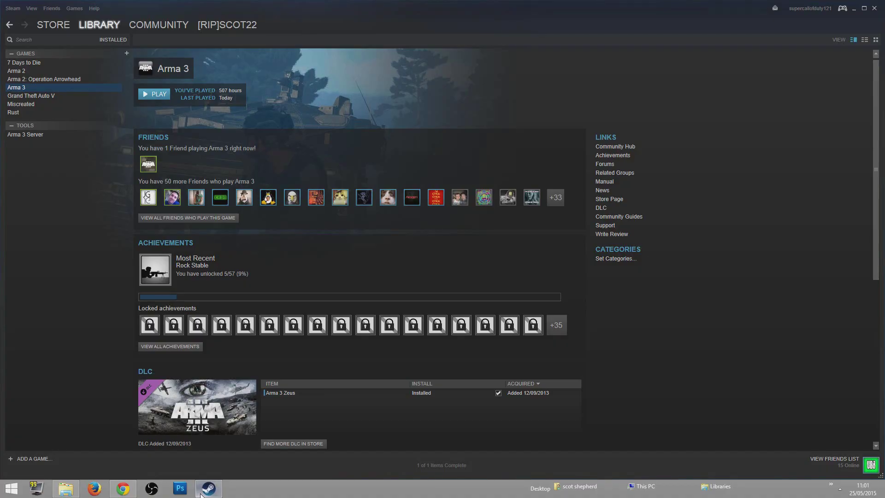
# Filter the Steam library to Tools, search for 'arma 3', then minimise Steam
pyautogui.click(110, 37)
pyautogui.click(110, 119)
pyautogui.click(83, 39)
pyautogui.write('arma 3')
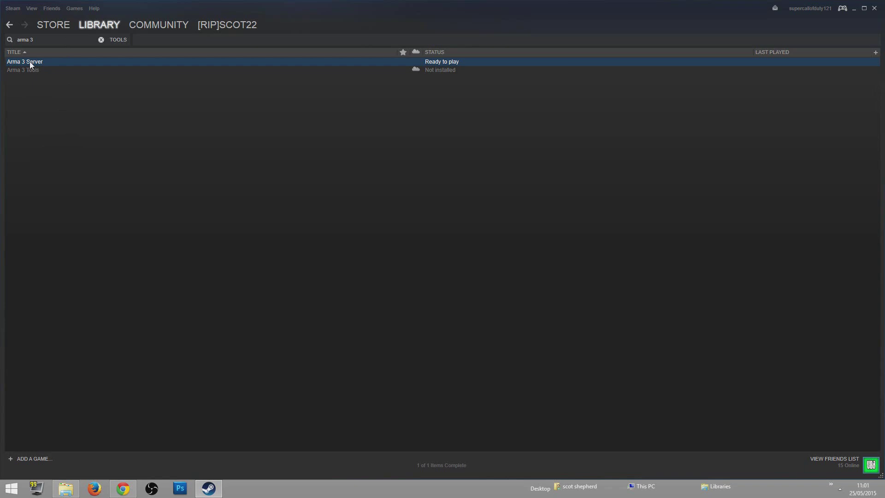
pyautogui.click(854, 8)
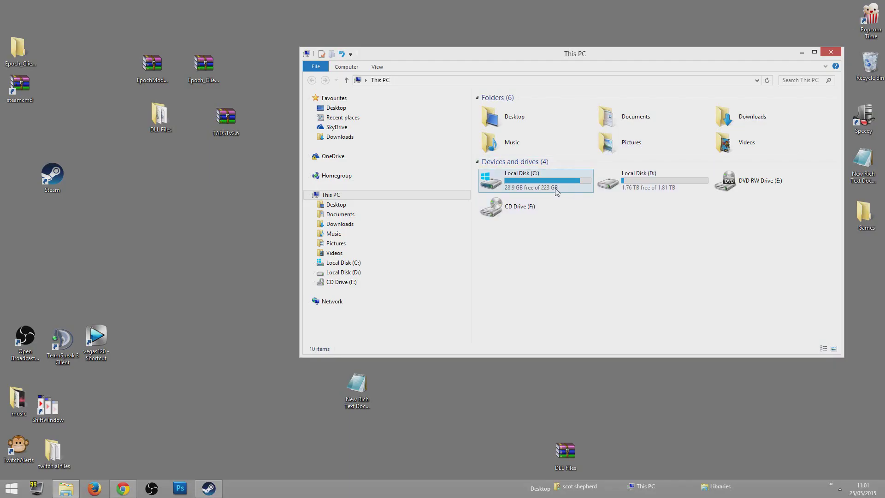
# Browse Local Disk (C:) to Program Files (x86)\Steam\steamapps\common
pyautogui.moveTo(556, 192)
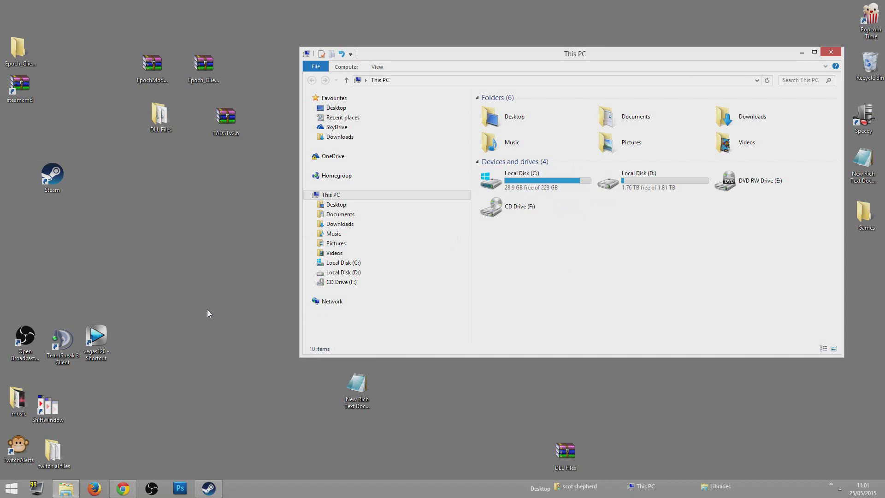
pyautogui.doubleClick(530, 185)
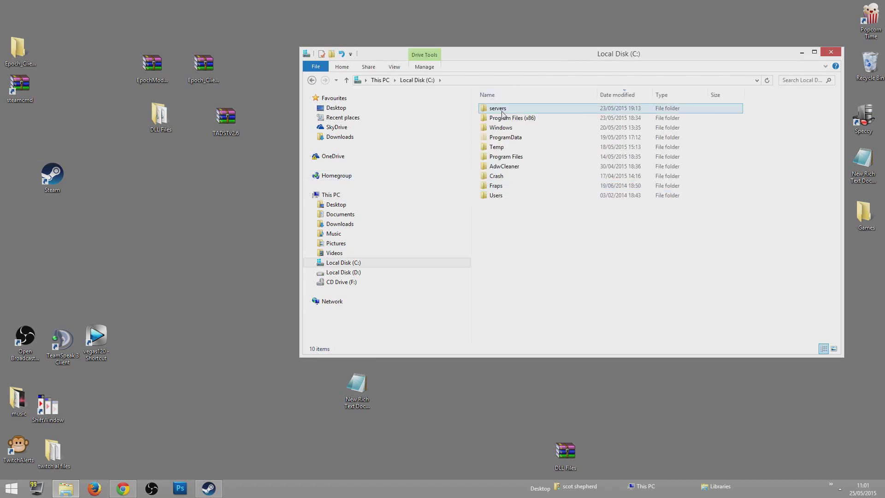
pyautogui.doubleClick(502, 114)
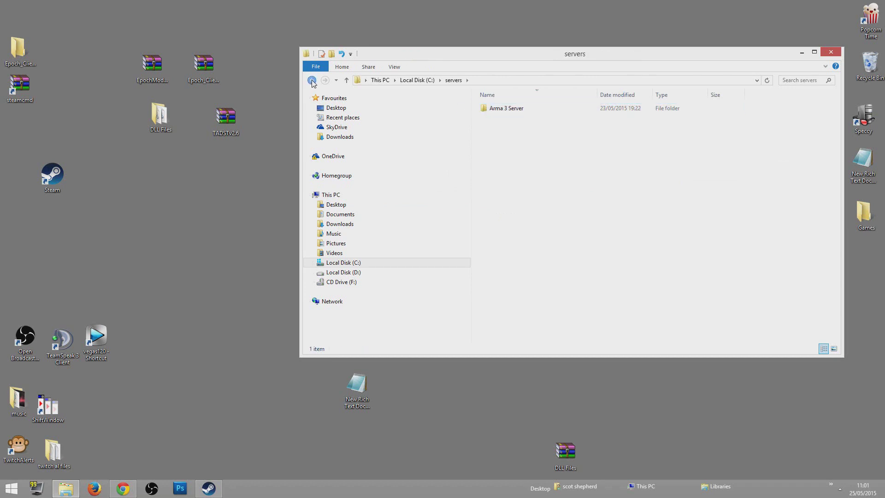
pyautogui.click(312, 80)
pyautogui.doubleClick(511, 118)
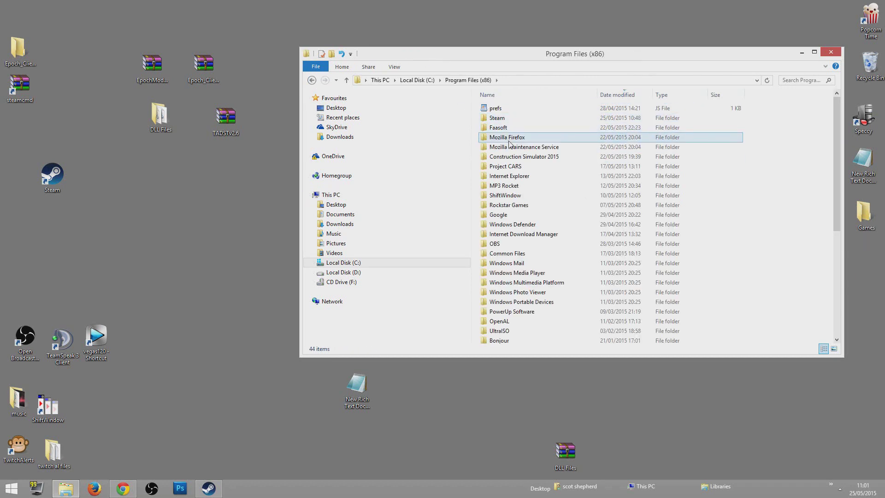
pyautogui.doubleClick(511, 118)
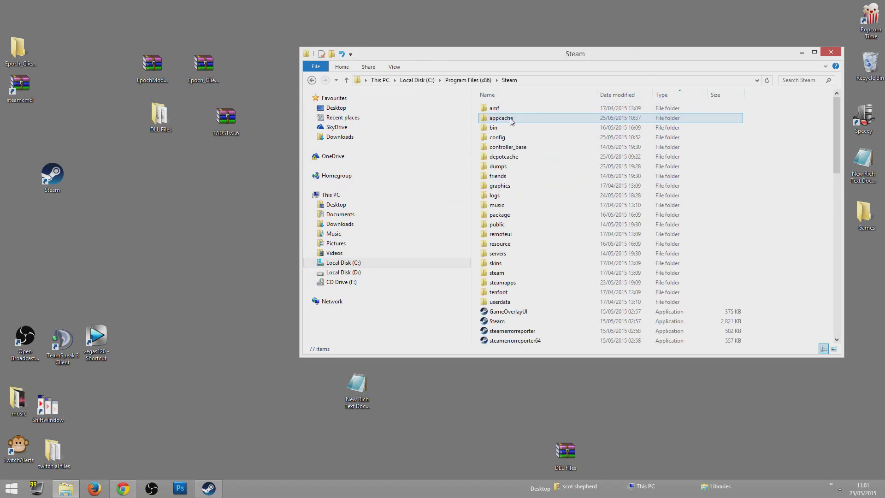
pyautogui.doubleClick(502, 283)
pyautogui.doubleClick(512, 108)
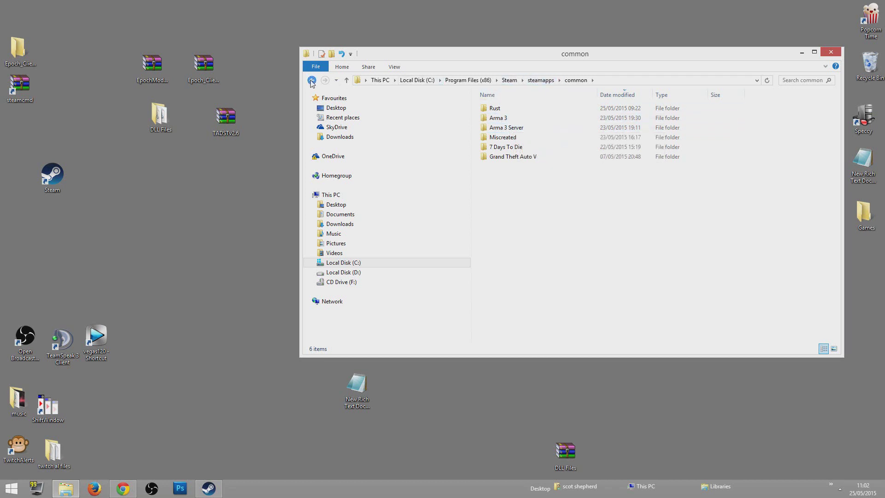
# Go back to Local Disk (C:) and open servers\Arma 3 Server
pyautogui.click(312, 80)
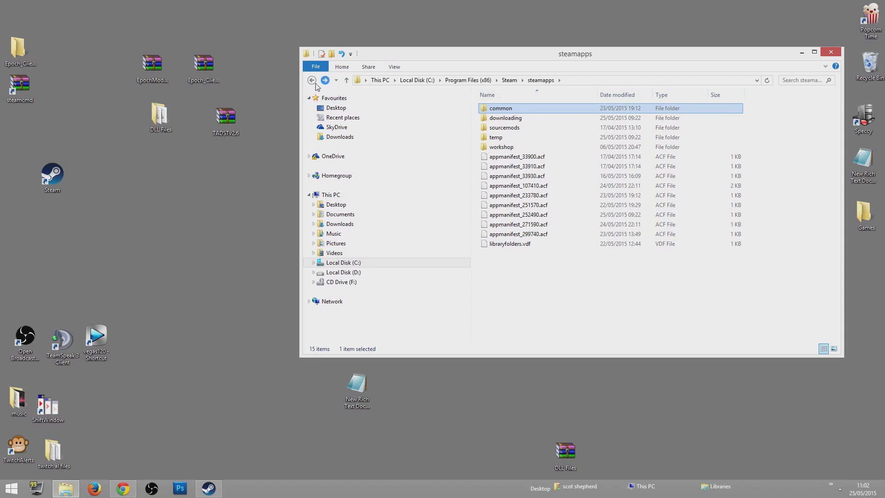
pyautogui.click(312, 81)
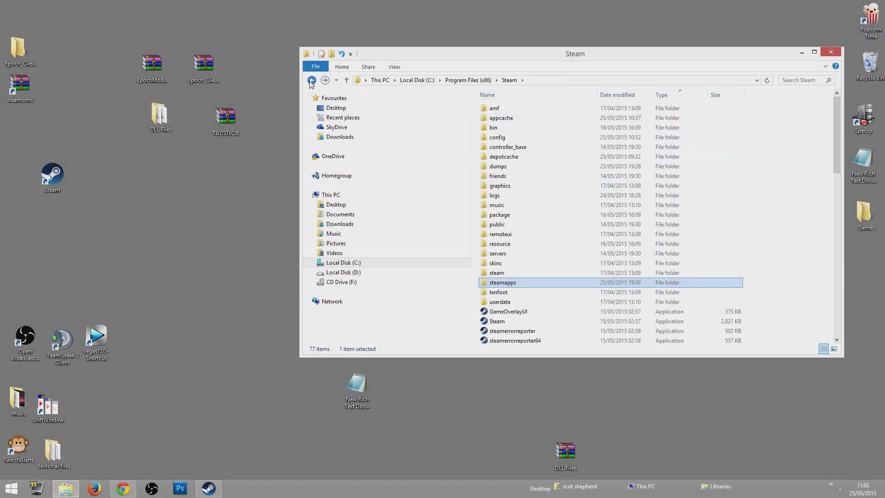
pyautogui.click(312, 80)
pyautogui.click(312, 80)
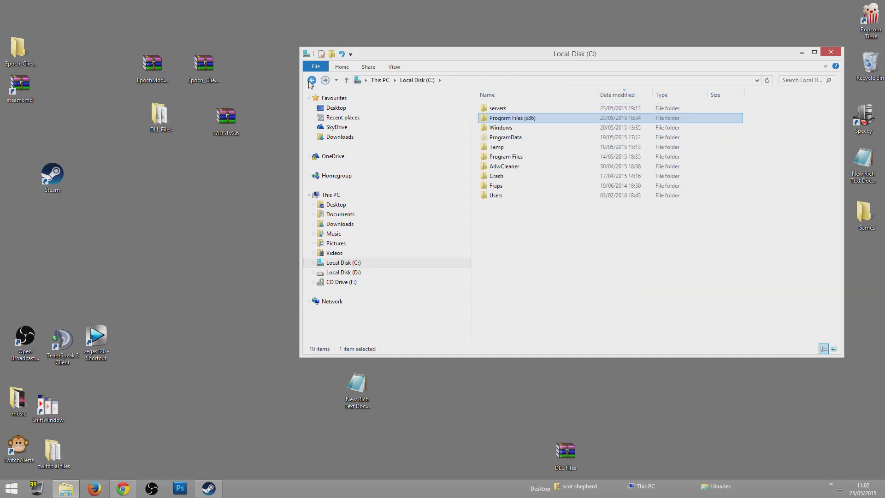
pyautogui.doubleClick(497, 109)
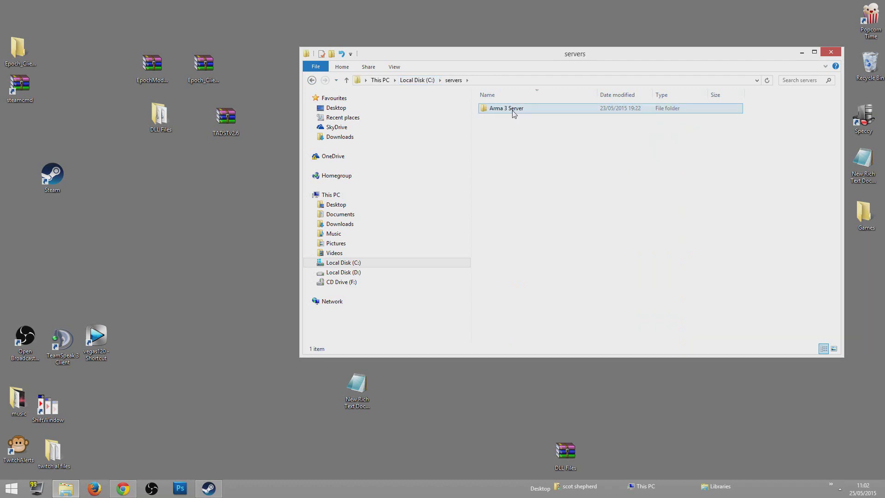
pyautogui.doubleClick(507, 109)
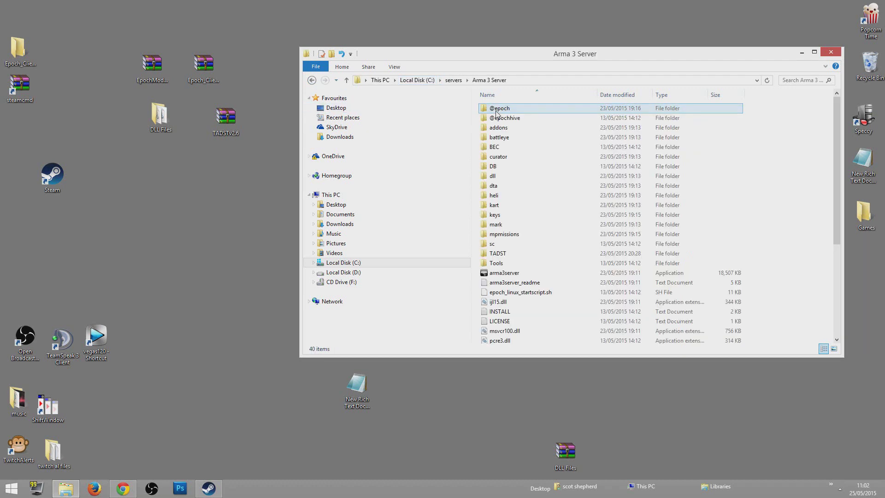
# Check X3DAudio1_7.dll and XAPOFX1_5.dll in the DLL Files folder, then close it
pyautogui.scroll(-1, 837, 164)
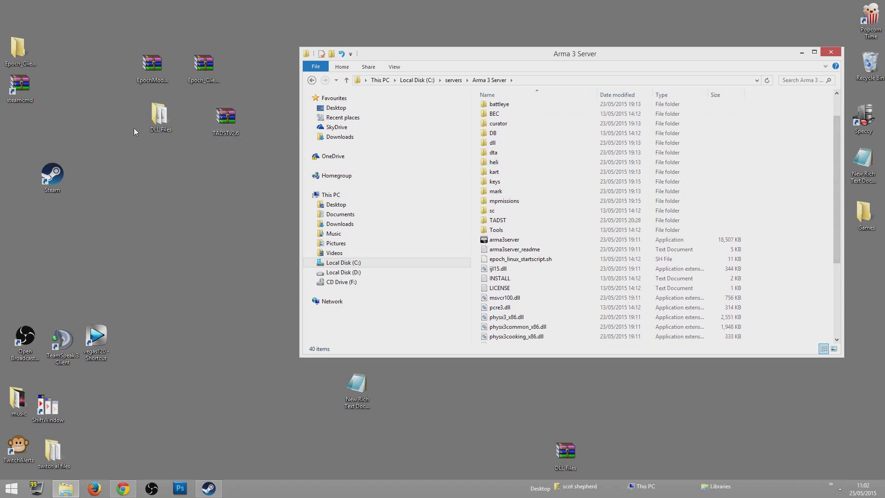
pyautogui.doubleClick(161, 116)
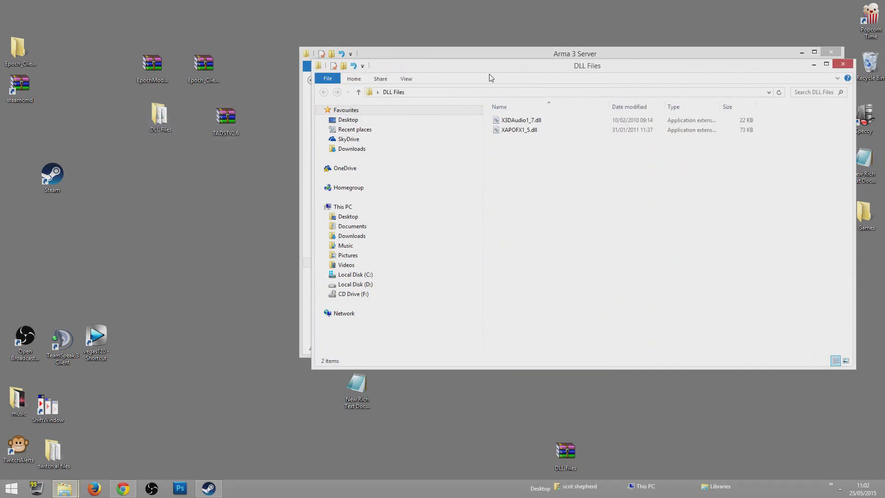
pyautogui.moveTo(540, 147); pyautogui.dragTo(530, 108)
pyautogui.moveTo(551, 68); pyautogui.dragTo(247, 149)
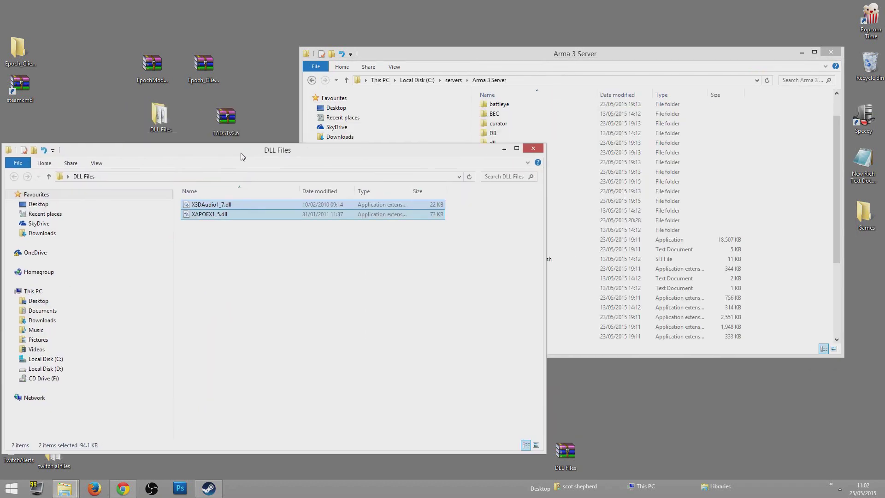
pyautogui.click(539, 146)
pyautogui.doubleClick(235, 116)
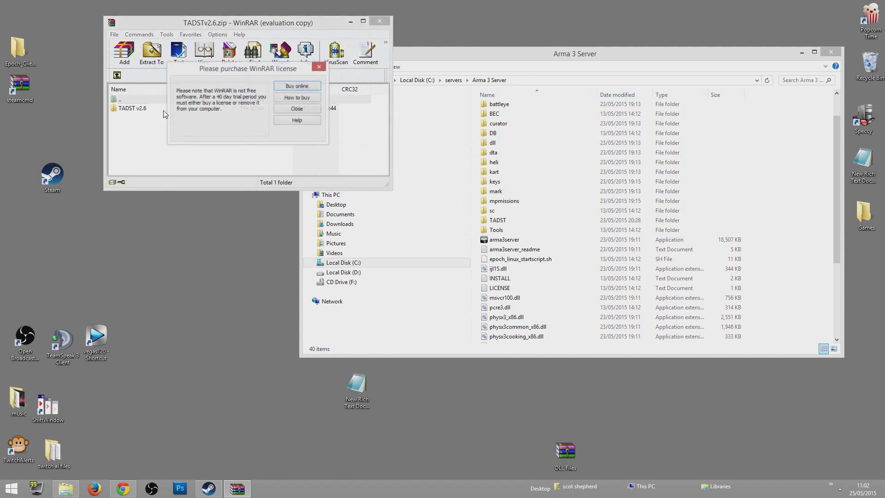
pyautogui.click(319, 67)
pyautogui.doubleClick(136, 111)
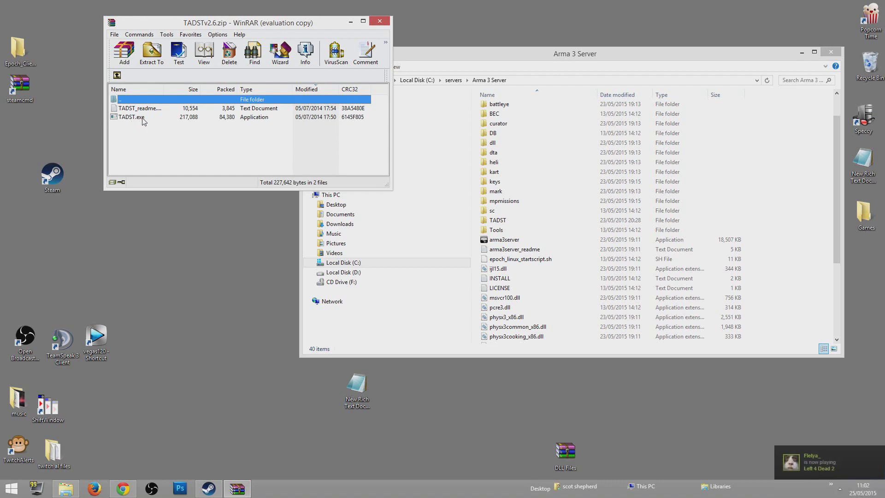
# Close the TADST archive and open the EpochModTeam archive in WinRAR
pyautogui.click(380, 22)
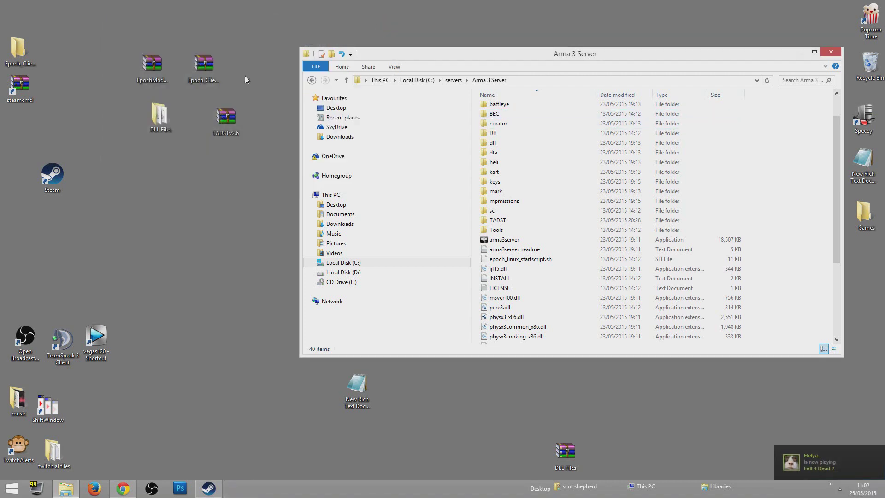
pyautogui.moveTo(147, 70); pyautogui.dragTo(144, 51)
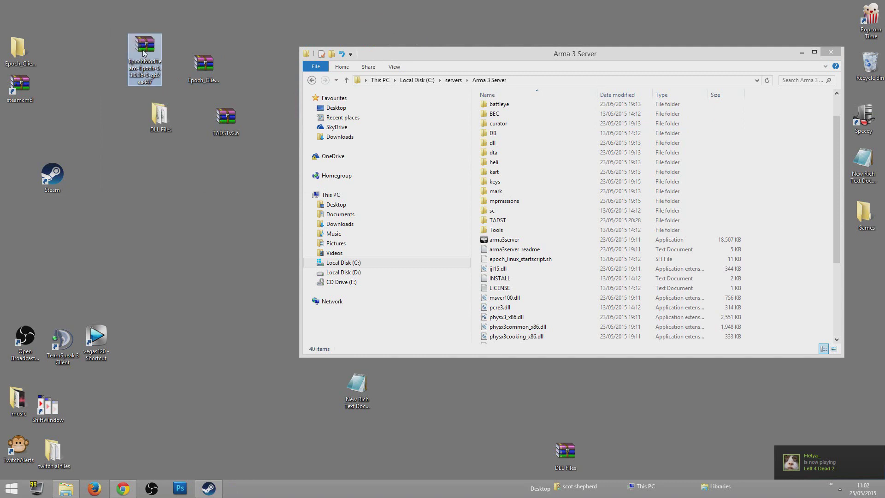
pyautogui.doubleClick(146, 47)
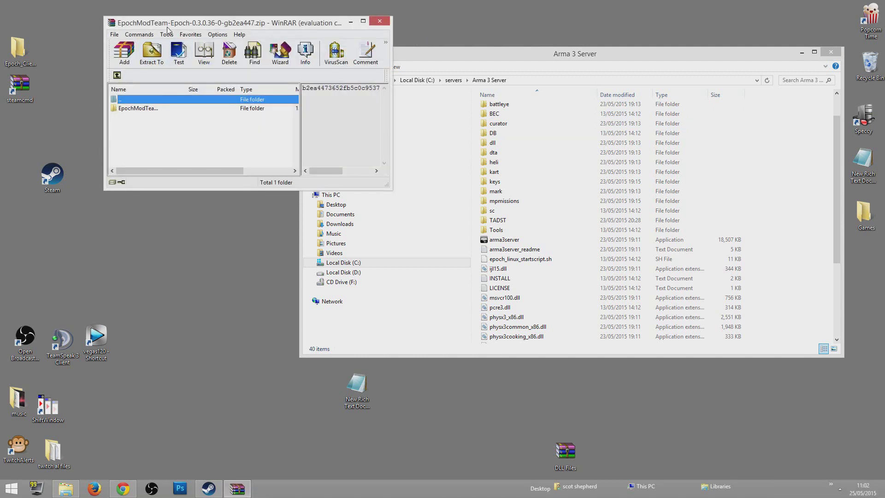
pyautogui.click(318, 67)
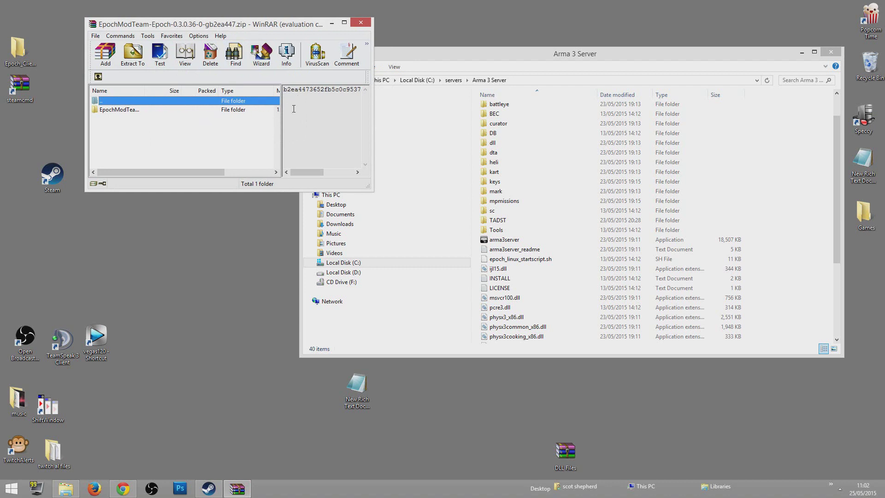
pyautogui.moveTo(264, 32); pyautogui.dragTo(341, 39)
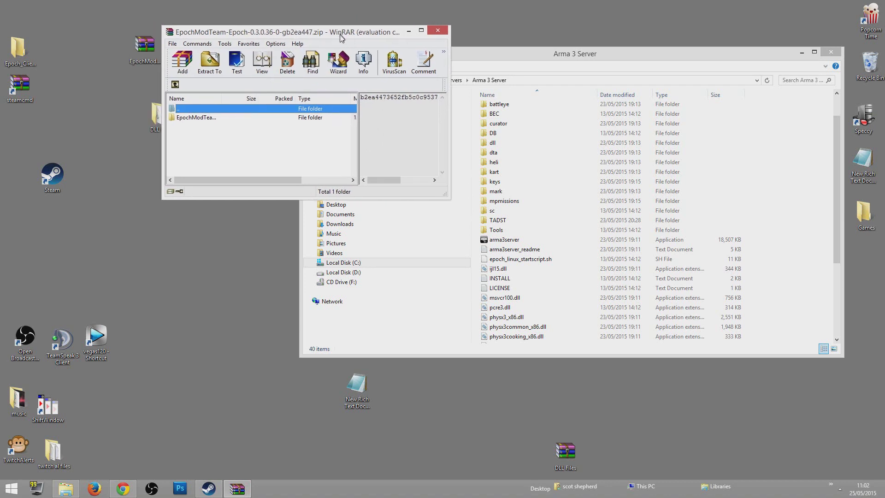
pyautogui.doubleClick(197, 118)
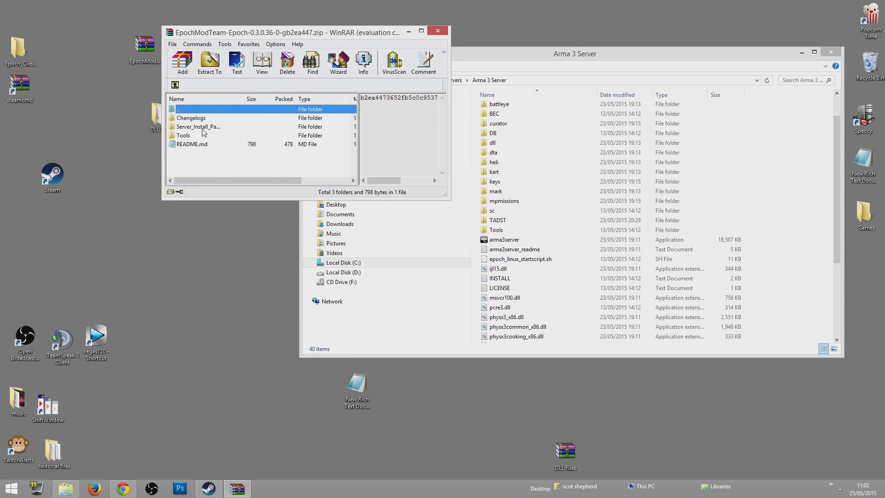
pyautogui.doubleClick(183, 128)
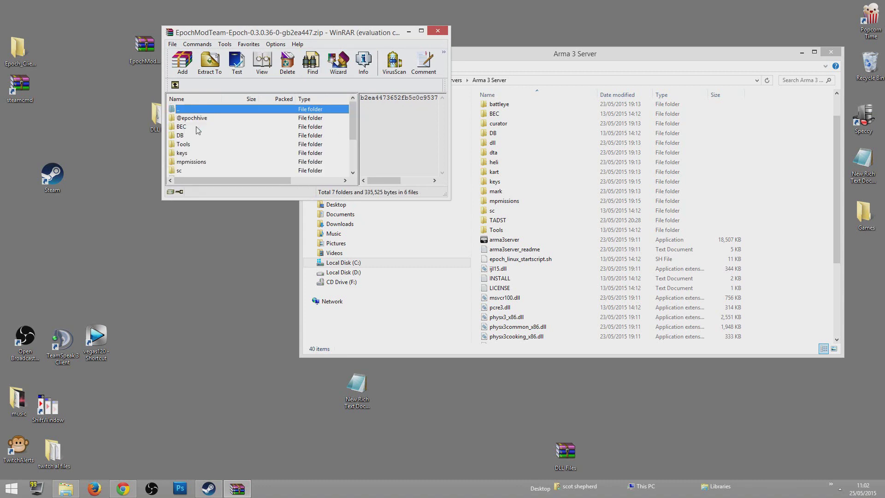
pyautogui.scroll(-3, 352, 116)
pyautogui.scroll(3, 198, 122)
pyautogui.click(203, 120)
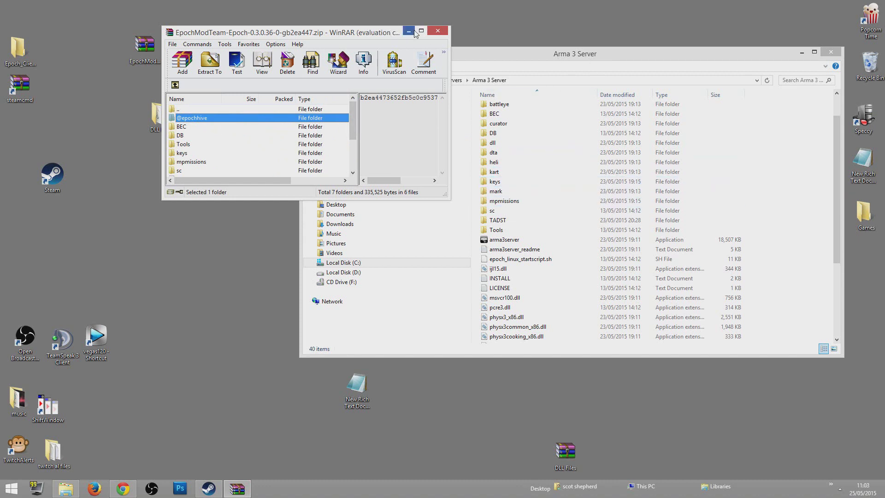
pyautogui.click(438, 33)
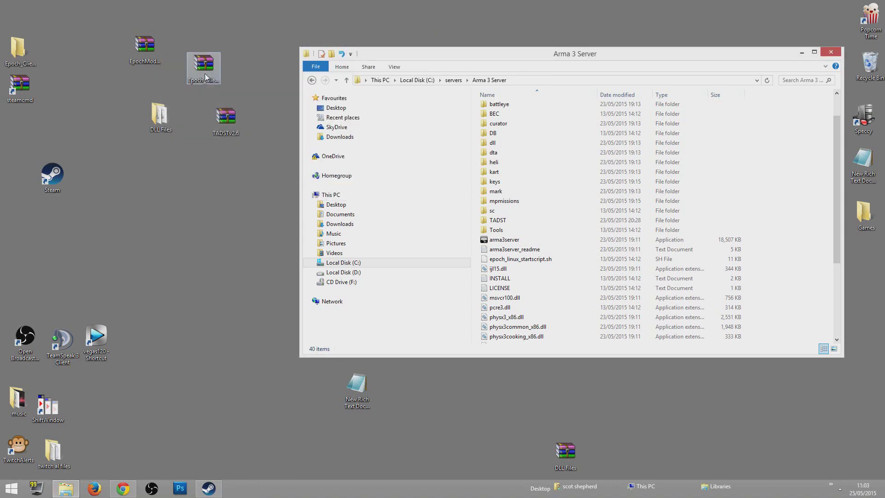
pyautogui.moveTo(205, 74); pyautogui.dragTo(214, 59)
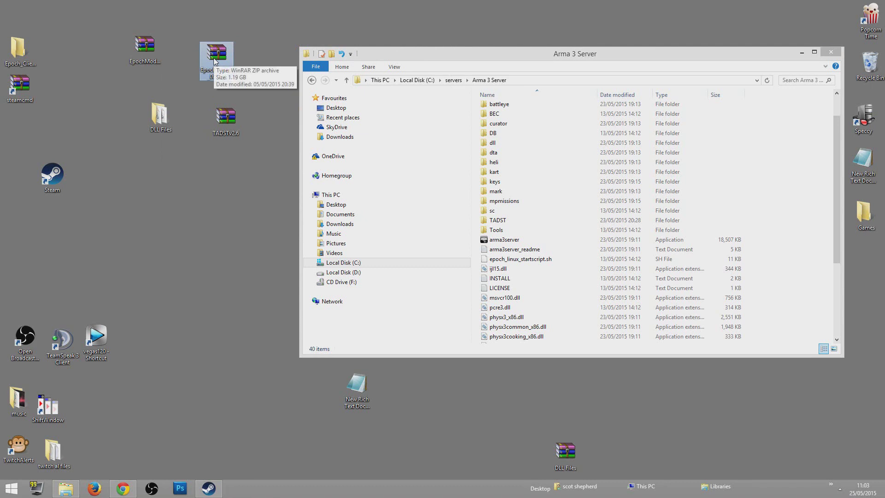
pyautogui.doubleClick(231, 56)
pyautogui.click(332, 117)
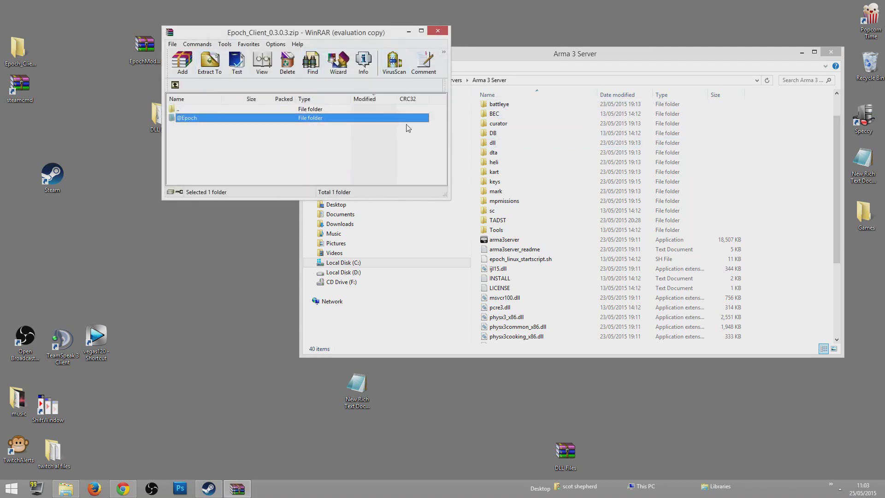
pyautogui.click(384, 81)
pyautogui.click(436, 31)
pyautogui.scroll(1, 826, 171)
pyautogui.click(520, 112)
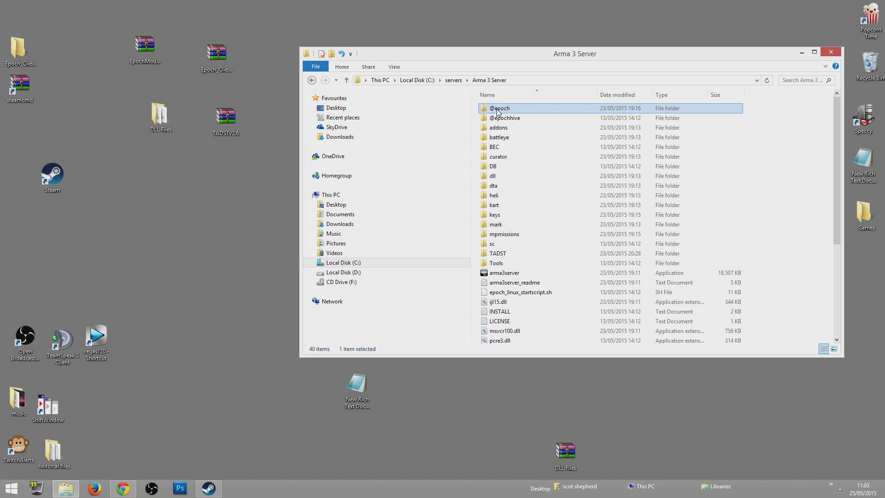
pyautogui.click(498, 111)
pyautogui.click(498, 109)
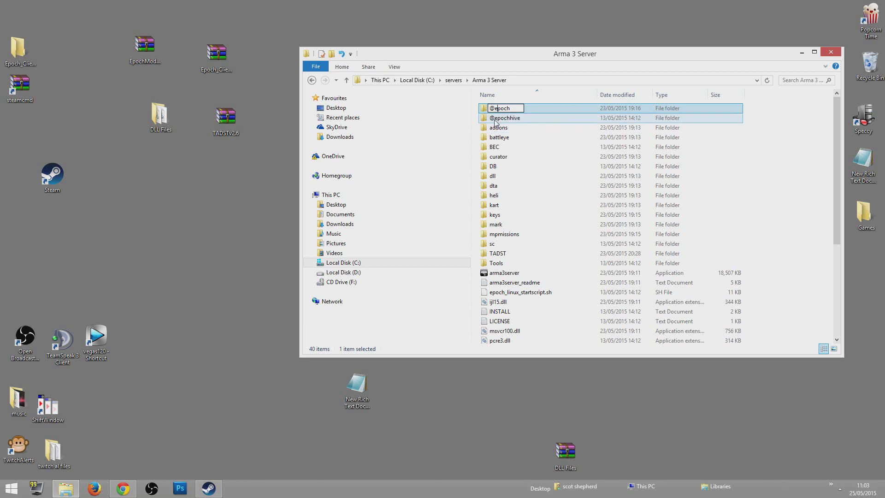
pyautogui.click(785, 160)
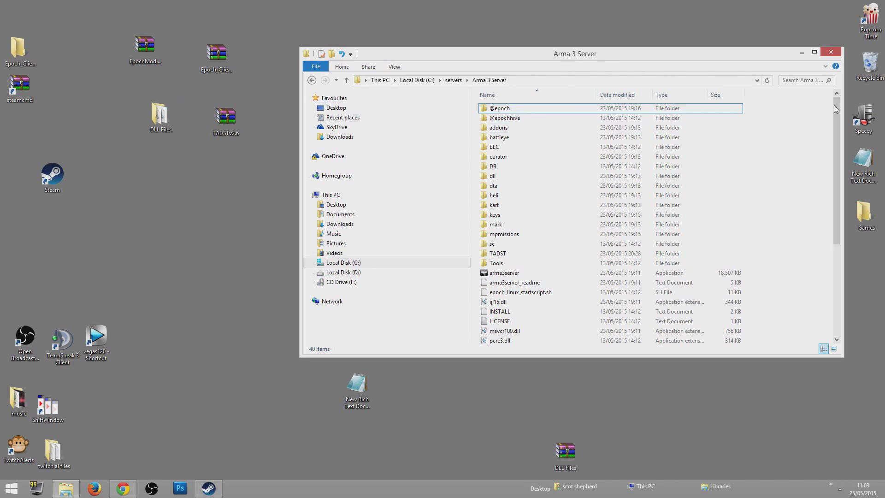
pyautogui.moveTo(837, 109)
pyautogui.mouseDown()
pyautogui.moveTo(839, 204)
pyautogui.moveTo(840, 115)
pyautogui.mouseUp()
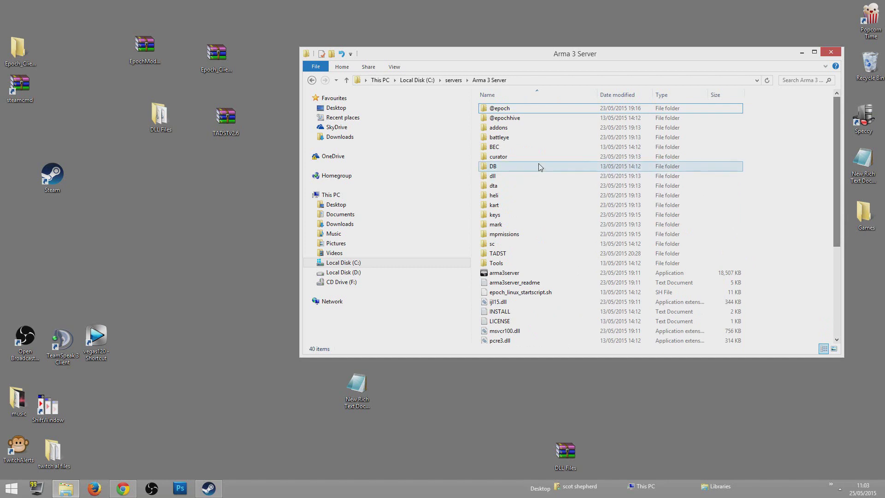
pyautogui.doubleClick(497, 169)
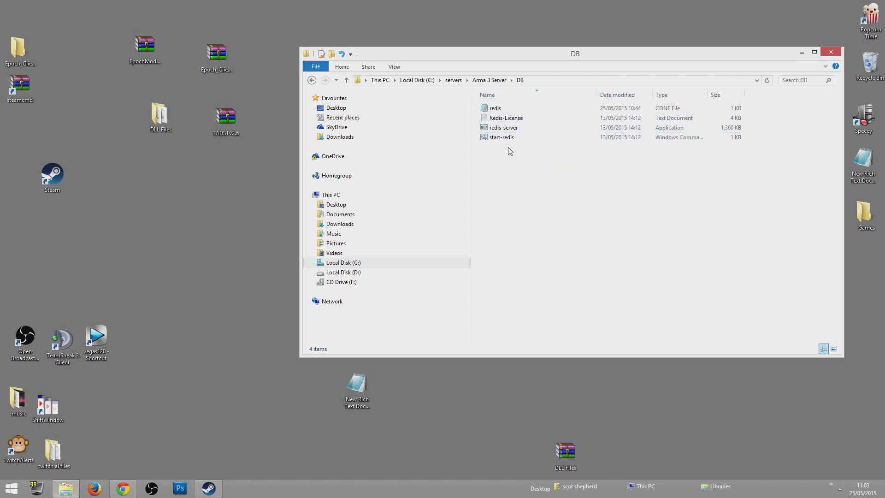
# Open the redis config in Notepad, save it, close it and return to Arma 3 Server
pyautogui.doubleClick(500, 112)
pyautogui.moveTo(468, 98); pyautogui.dragTo(556, 101)
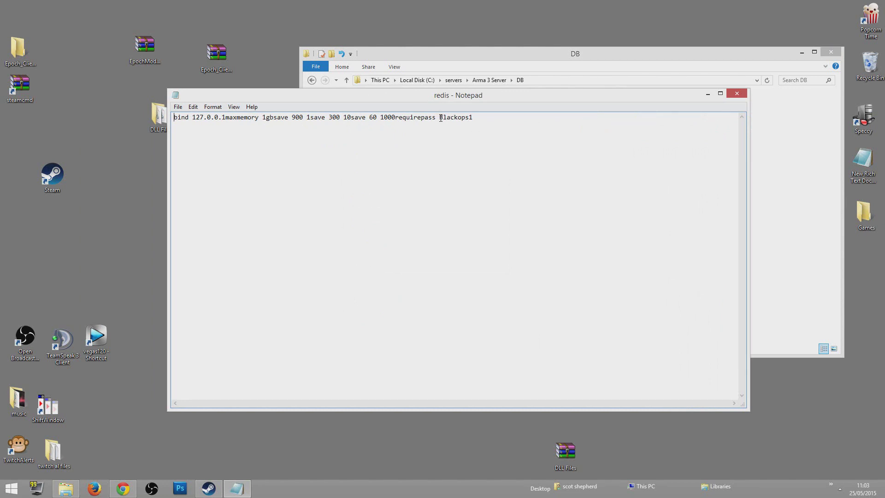
pyautogui.hotkey('alt', 'f')
pyautogui.press('Down')
pyautogui.press('Down')
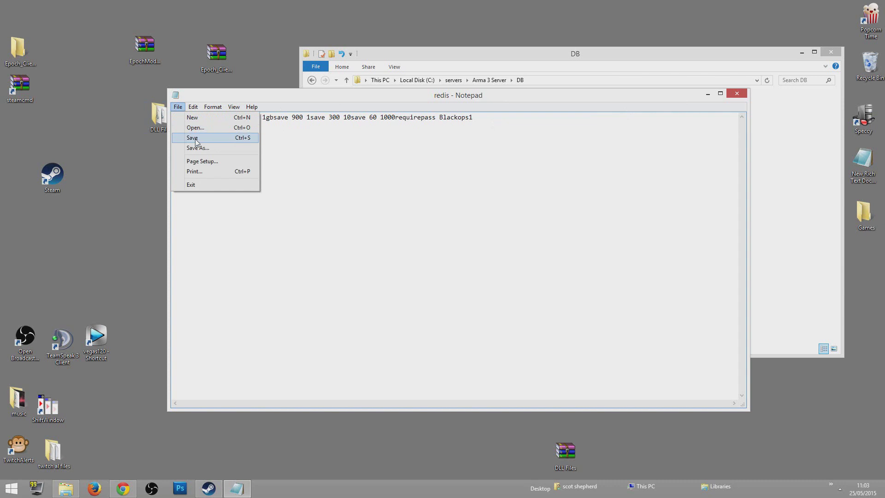
pyautogui.press('Return')
pyautogui.click(737, 93)
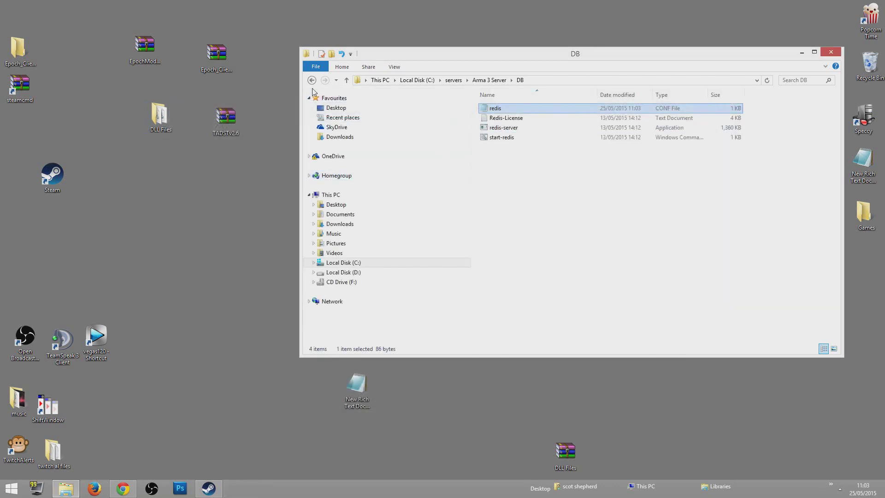
pyautogui.click(312, 81)
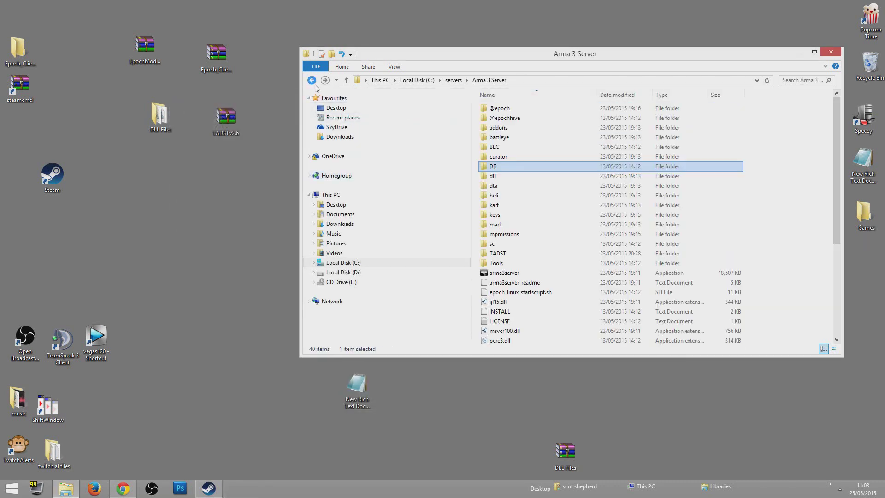
pyautogui.doubleClick(507, 118)
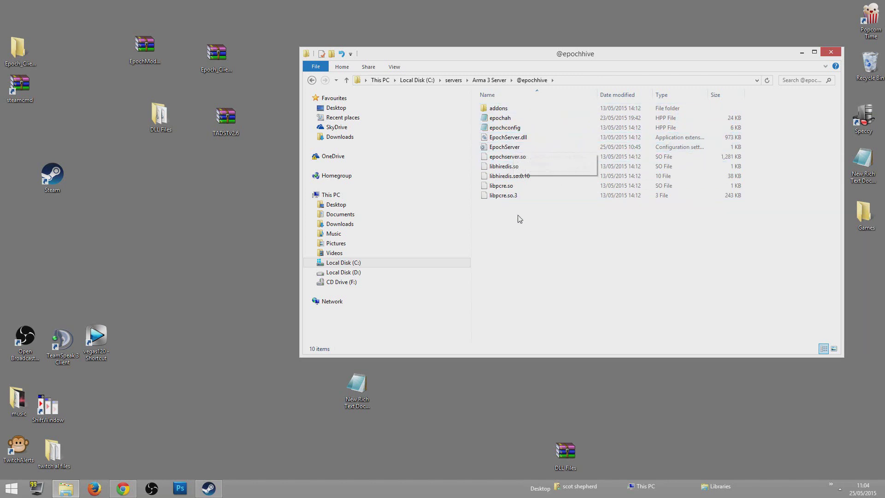
pyautogui.doubleClick(499, 149)
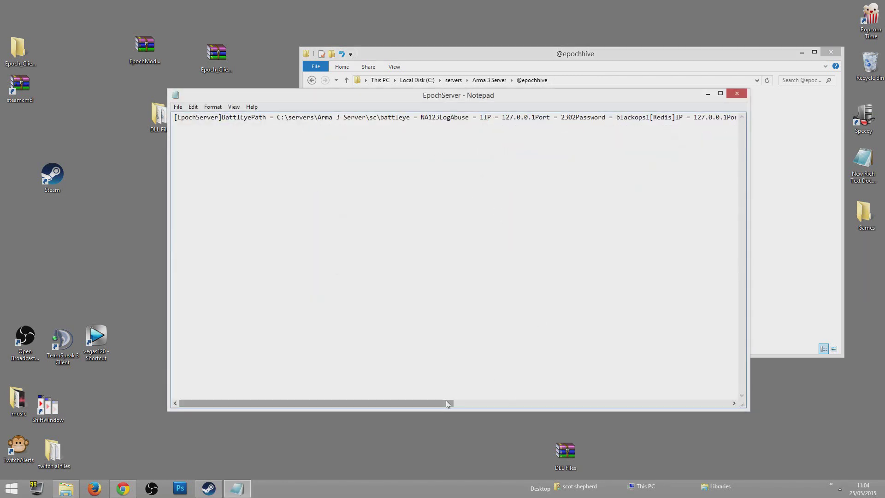
pyautogui.moveTo(318, 403); pyautogui.dragTo(340, 403)
pyautogui.moveTo(441, 403); pyautogui.dragTo(324, 393)
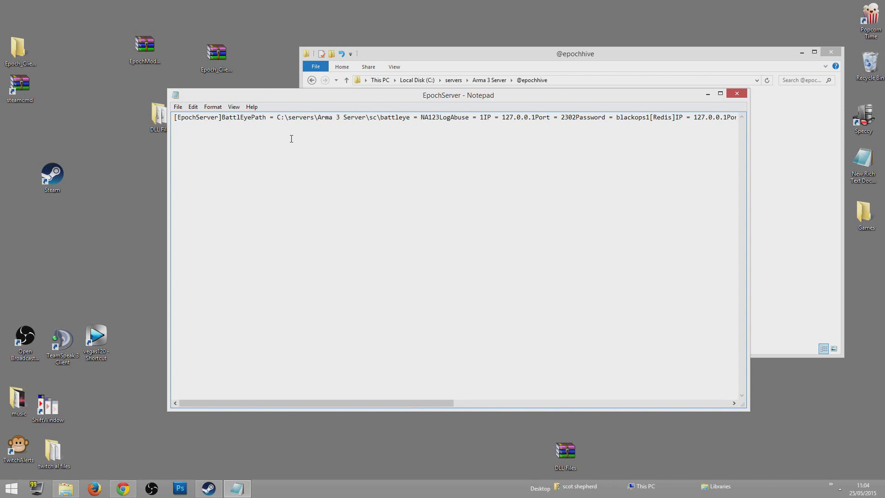
pyautogui.moveTo(344, 102); pyautogui.dragTo(228, 89)
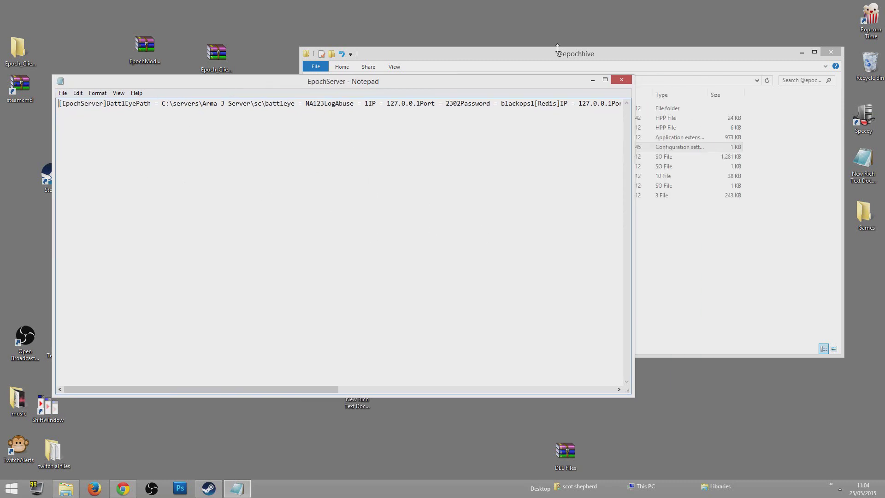
pyautogui.click(588, 52)
pyautogui.click(312, 82)
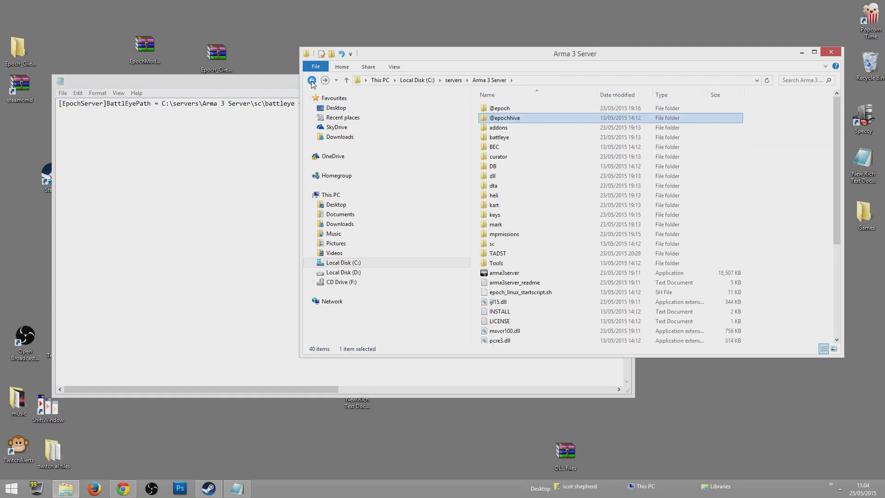
# Copy the path of the sc\battleye folder from the address bar
pyautogui.doubleClick(492, 245)
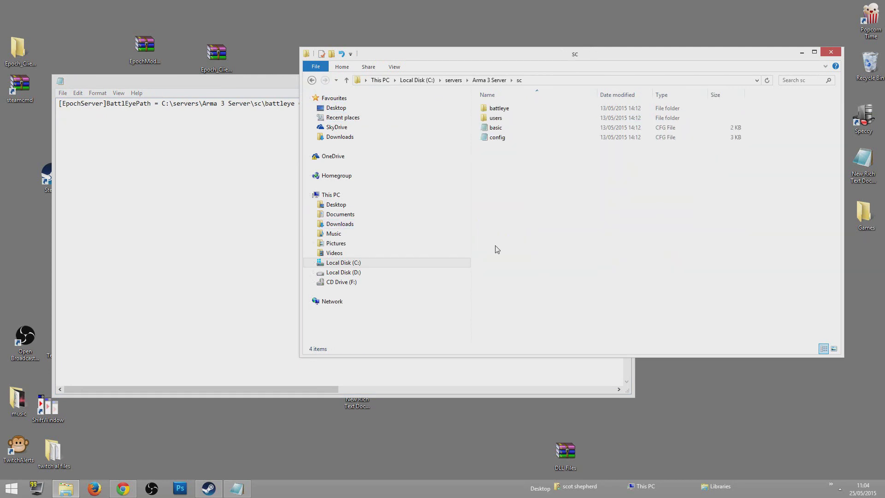
pyautogui.doubleClick(498, 111)
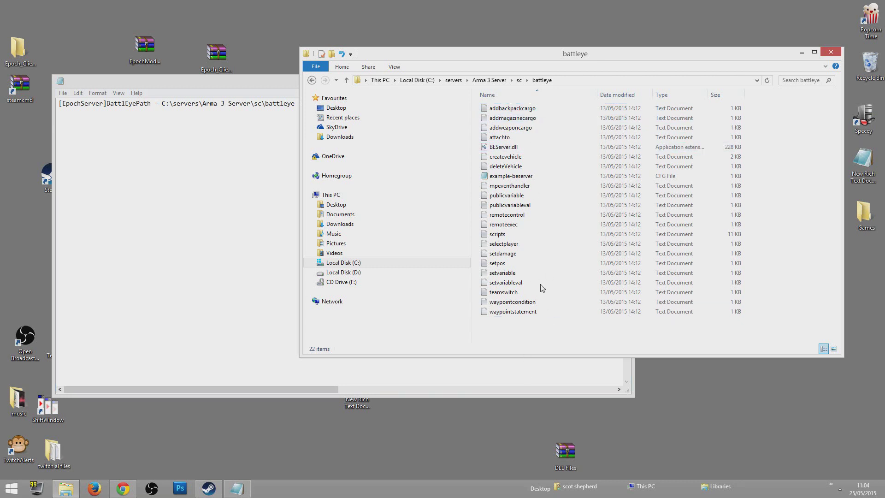
pyautogui.press('m')
pyautogui.click(757, 81)
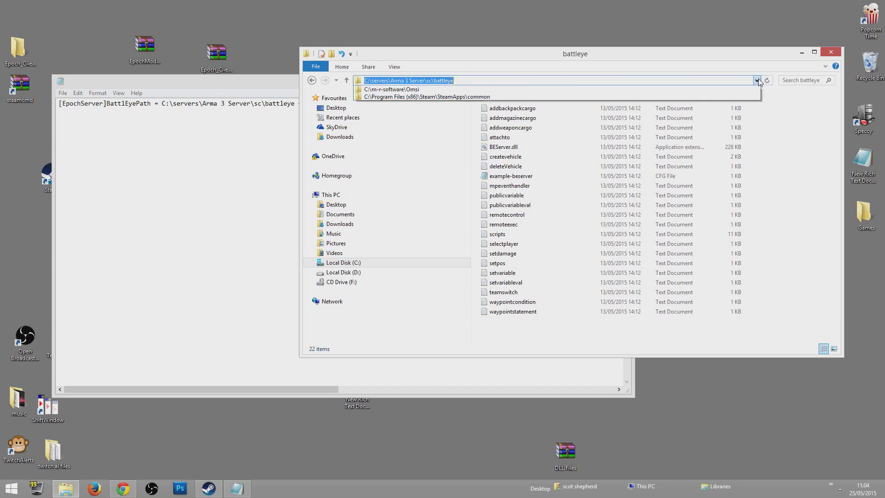
pyautogui.click(456, 81)
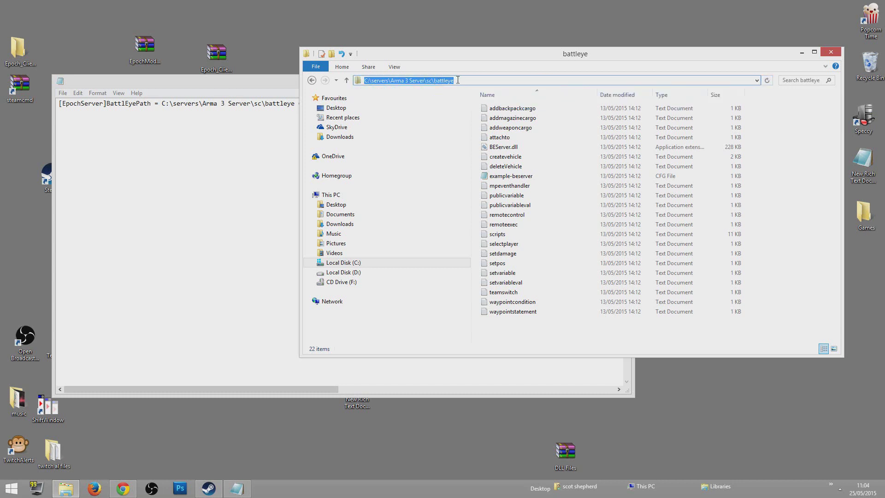
pyautogui.rightClick(430, 79)
pyautogui.click(457, 113)
# Save and close the EpochServer config in Notepad
pyautogui.click(145, 138)
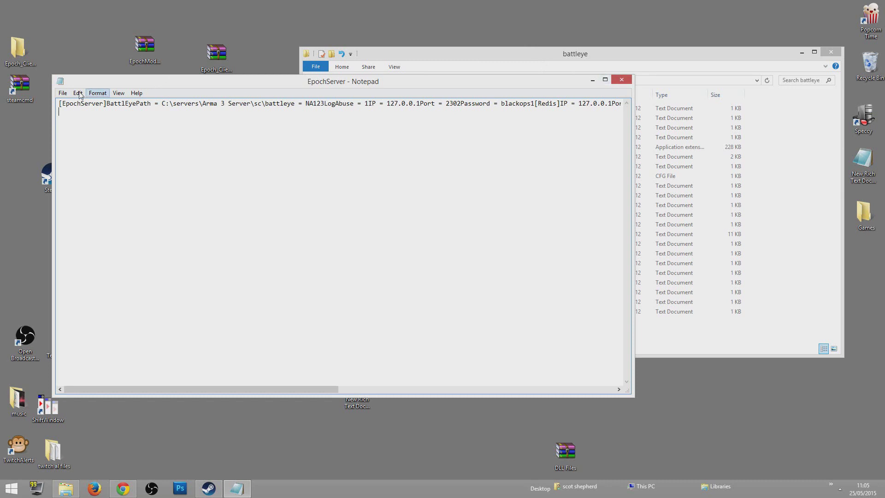
pyautogui.click(63, 93)
pyautogui.click(81, 126)
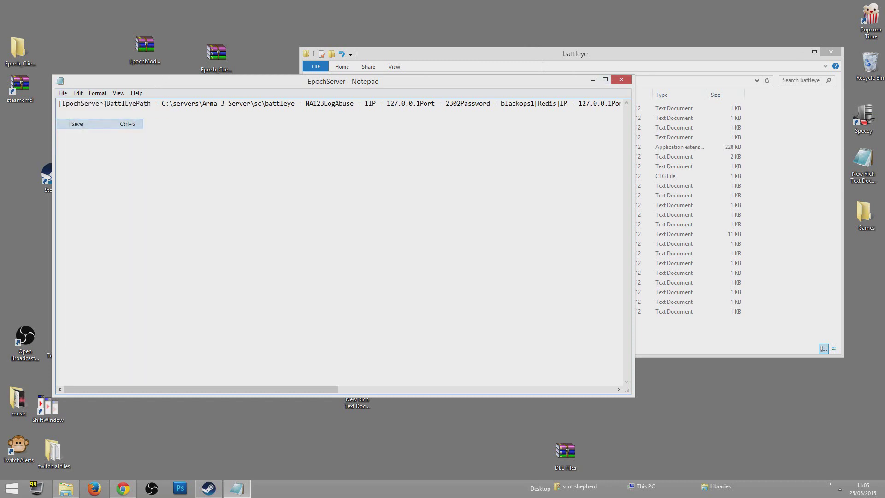
pyautogui.click(620, 81)
pyautogui.moveTo(634, 56); pyautogui.dragTo(529, 67)
# Return to Arma 3 Server and run start-redis from the DB folder
pyautogui.click(226, 86)
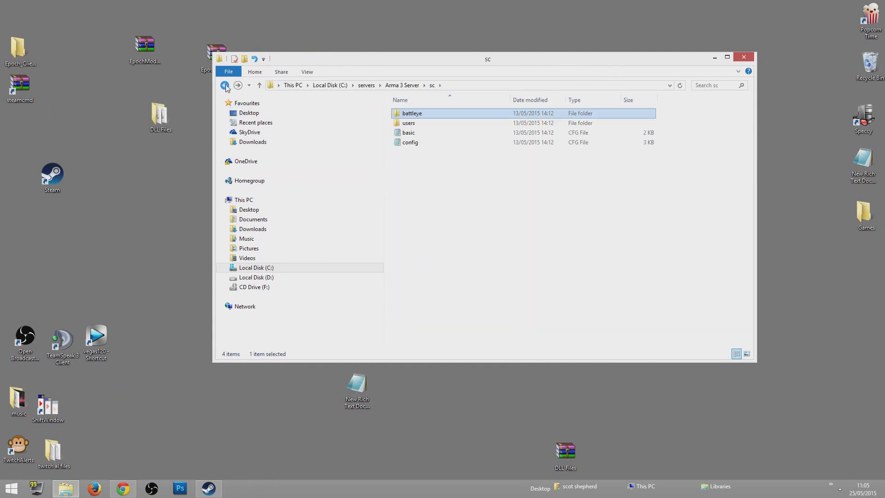
pyautogui.click(225, 86)
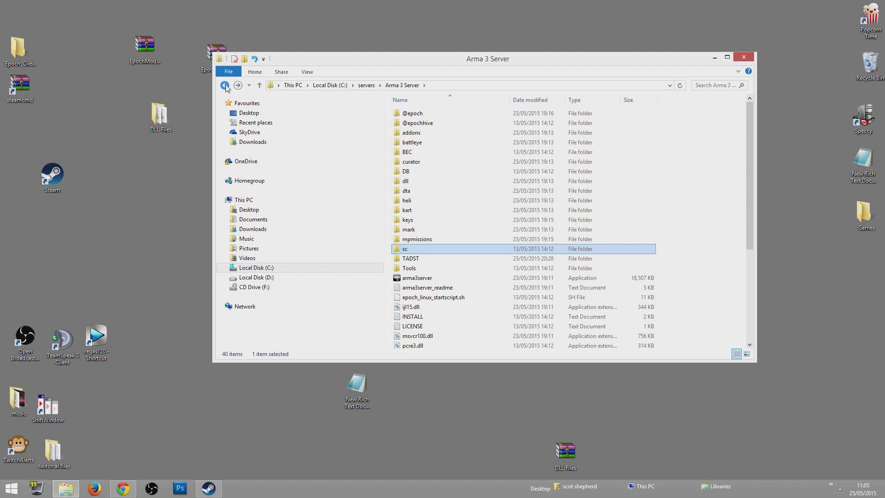
pyautogui.click(225, 85)
pyautogui.click(238, 85)
pyautogui.moveTo(389, 59); pyautogui.dragTo(443, 50)
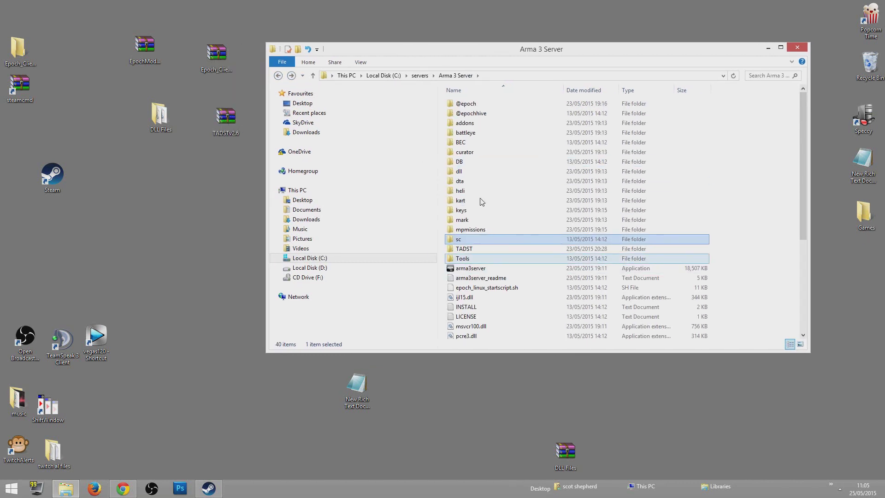
pyautogui.click(465, 161)
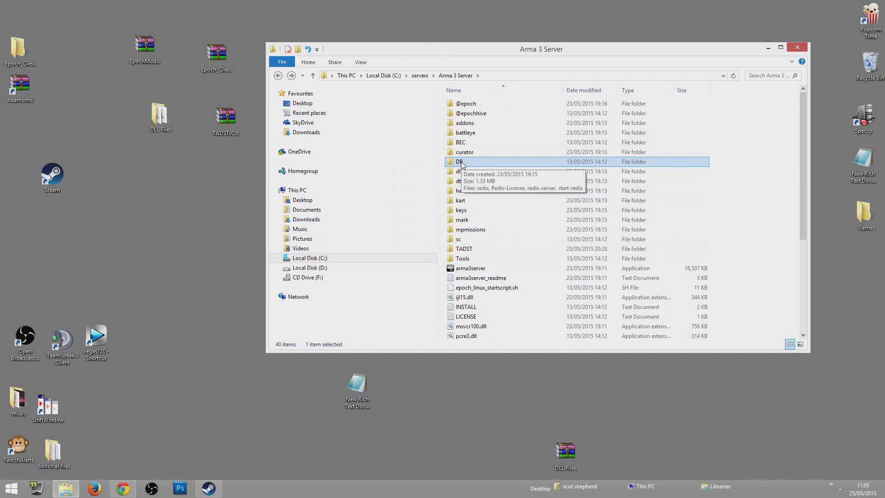
pyautogui.doubleClick(463, 162)
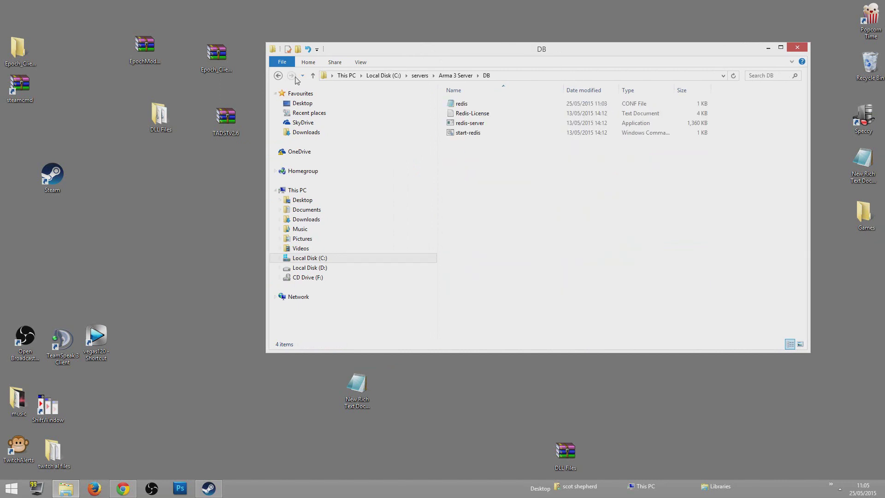
pyautogui.doubleClick(468, 133)
# Move the Redis console aside, go back to Arma 3 Server and select the TADST application
pyautogui.moveTo(320, 119); pyautogui.dragTo(767, 124)
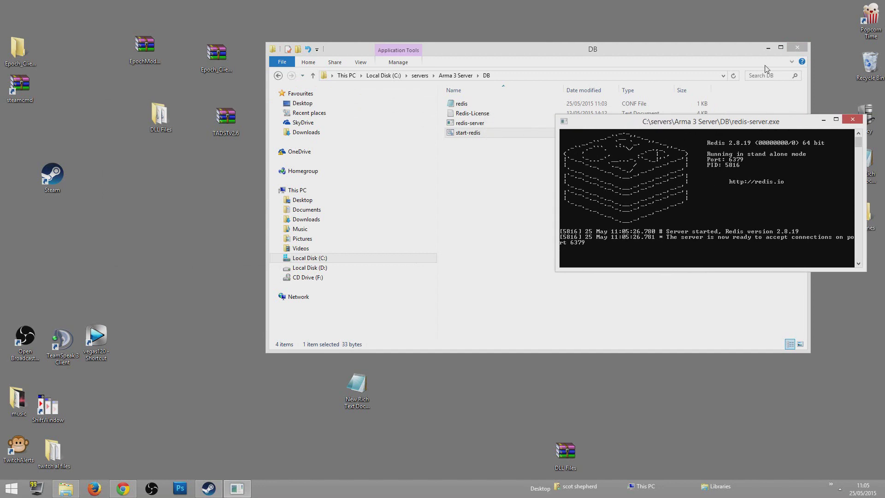
pyautogui.click(278, 75)
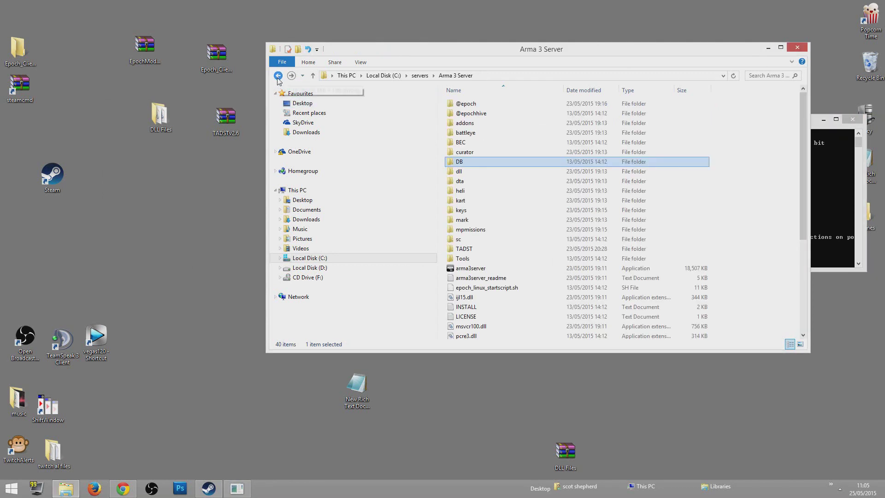
pyautogui.moveTo(803, 155); pyautogui.dragTo(802, 244)
pyautogui.click(482, 296)
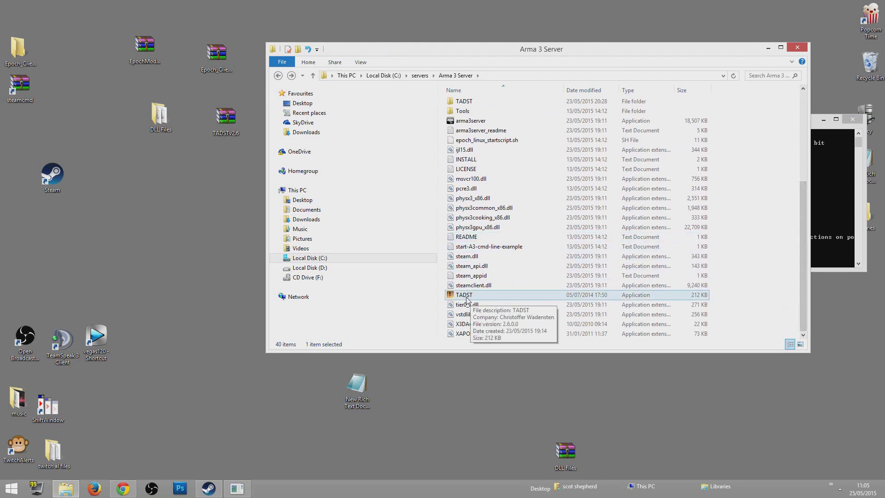
pyautogui.click(208, 489)
# Filter the Steam library to installed games, clear the search, and start Arma 3
pyautogui.moveTo(80, 29)
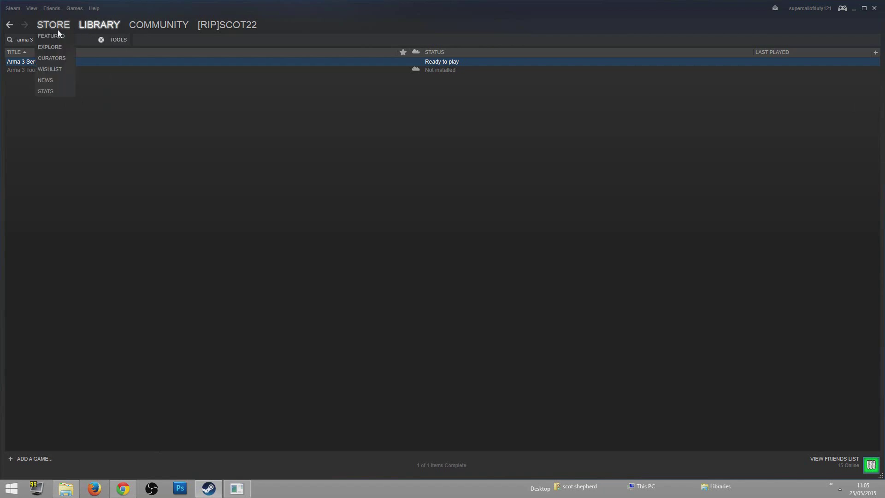
pyautogui.click(111, 41)
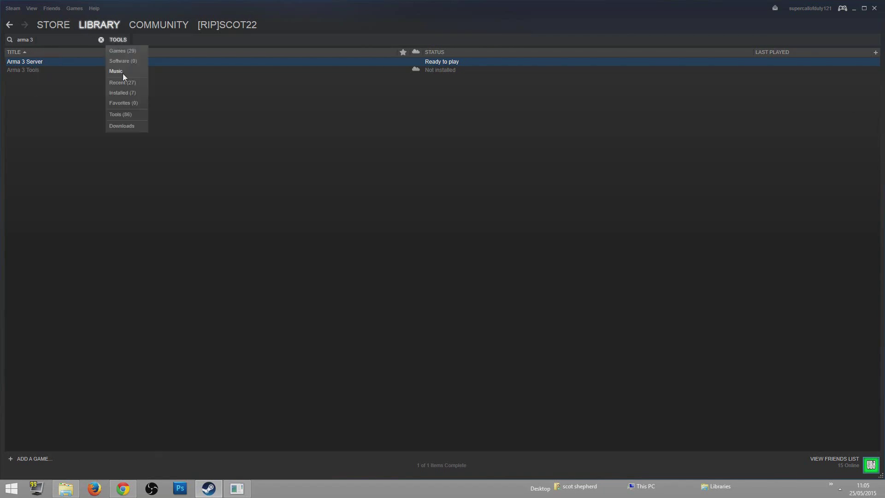
pyautogui.click(124, 50)
pyautogui.click(115, 40)
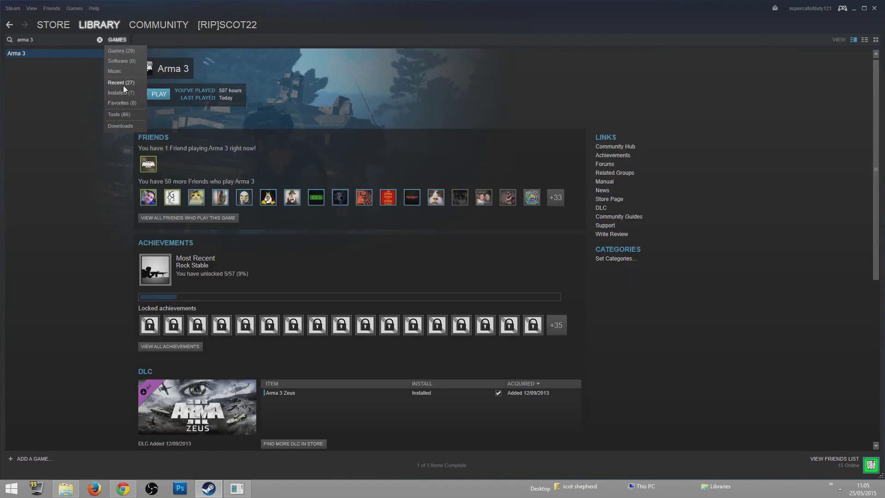
pyautogui.click(123, 92)
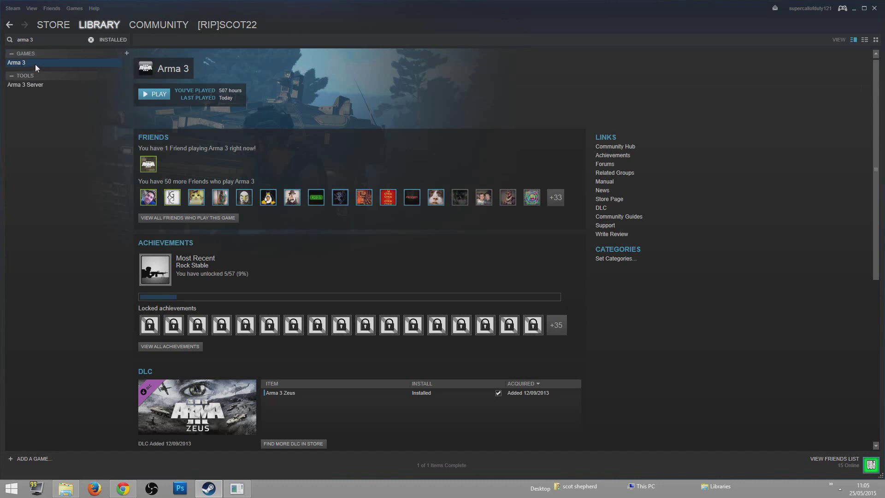
pyautogui.press('Escape')
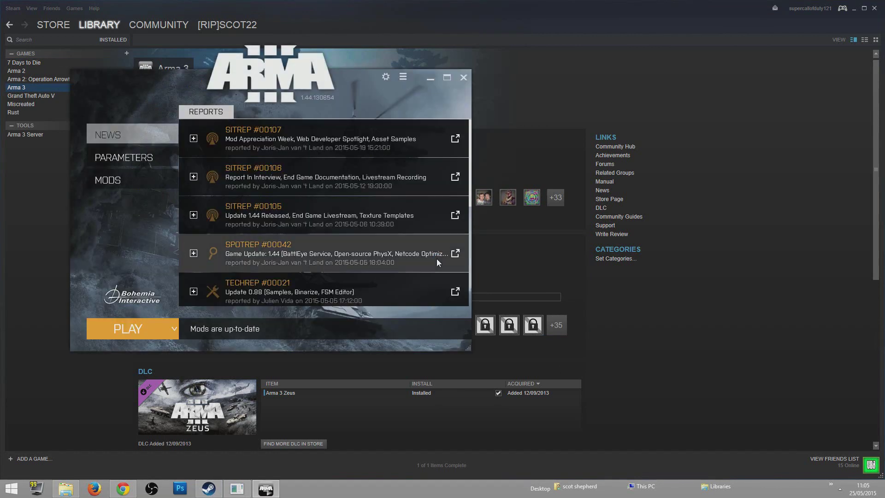
pyautogui.click(133, 332)
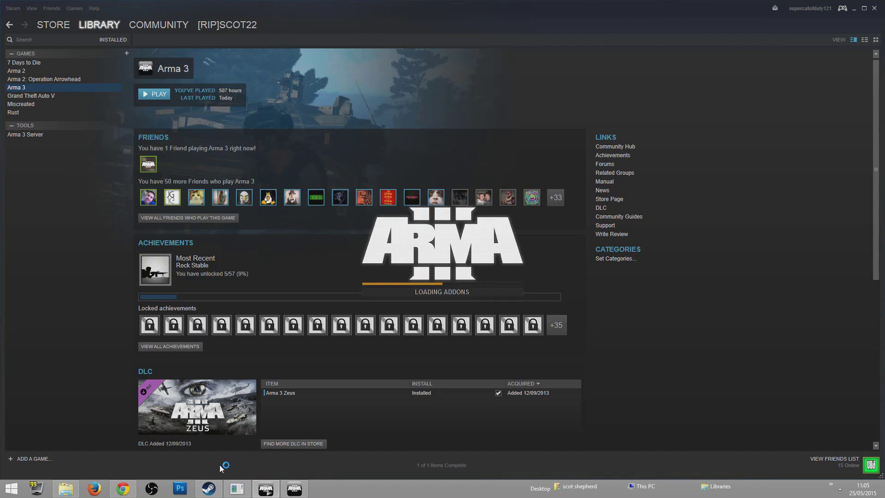
# Bring the Arma 3 Server folder window back to the front and reposition it
pyautogui.click(73, 484)
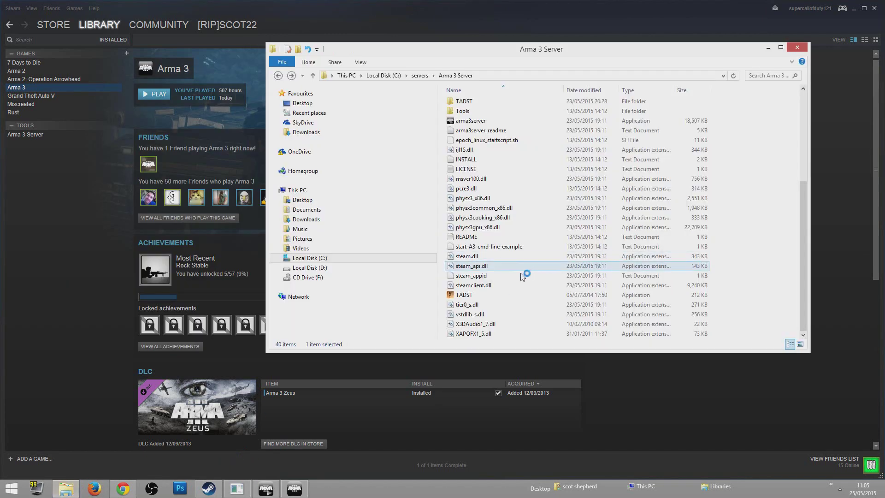
pyautogui.moveTo(488, 51); pyautogui.dragTo(464, 60)
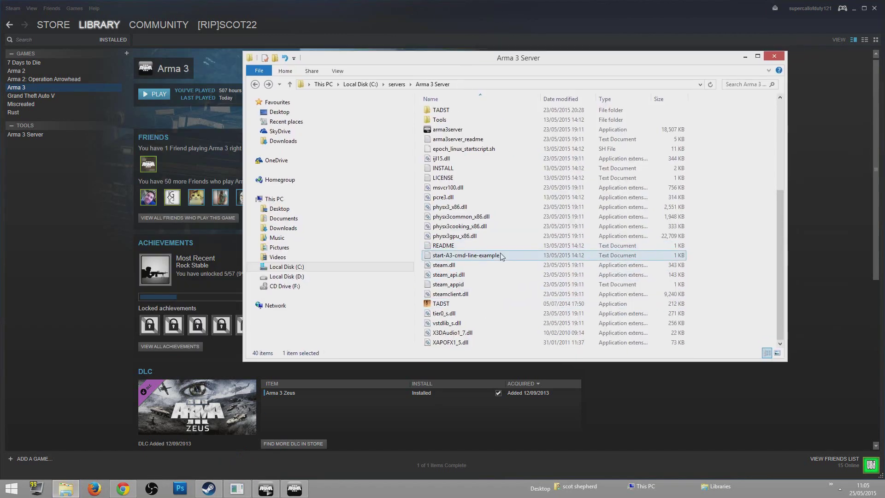
pyautogui.doubleClick(441, 304)
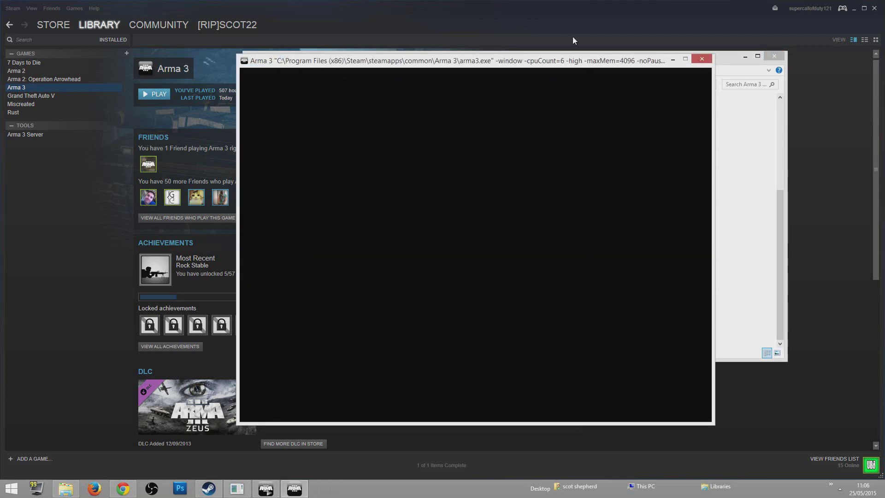
pyautogui.click(740, 130)
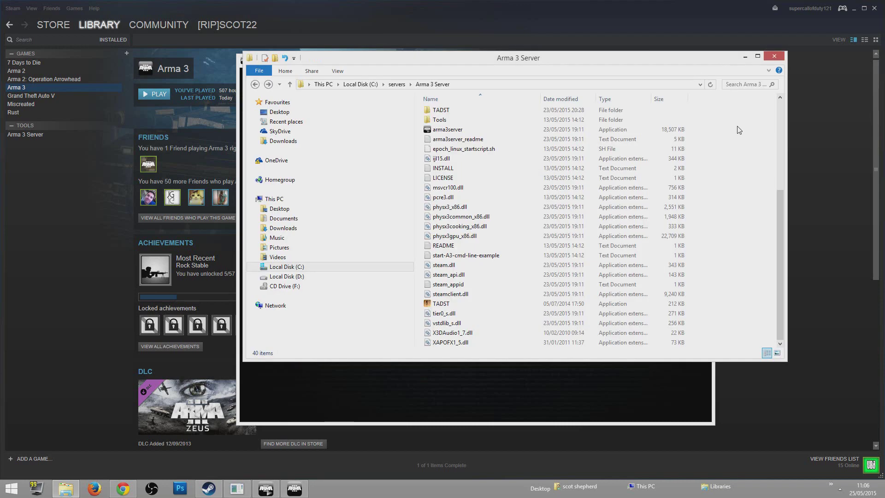
# Start TADST.exe and review the server name and admin password fields in Details
pyautogui.doubleClick(468, 305)
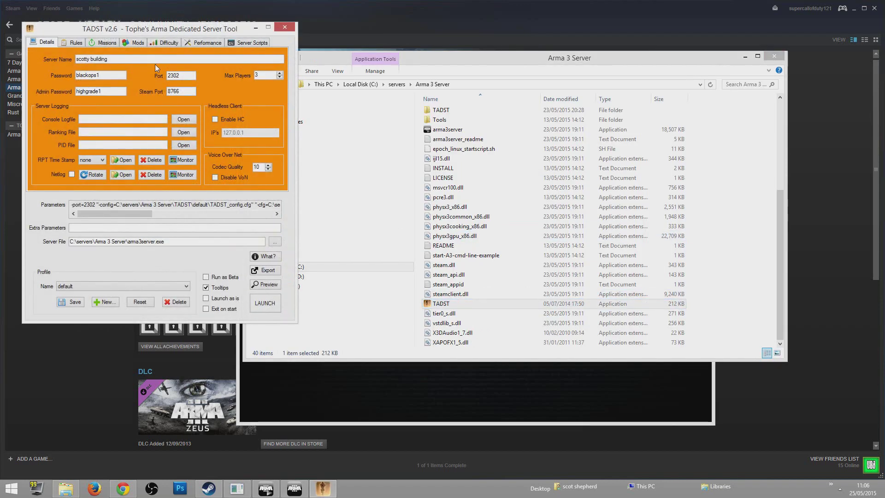
pyautogui.moveTo(160, 29); pyautogui.dragTo(382, 70)
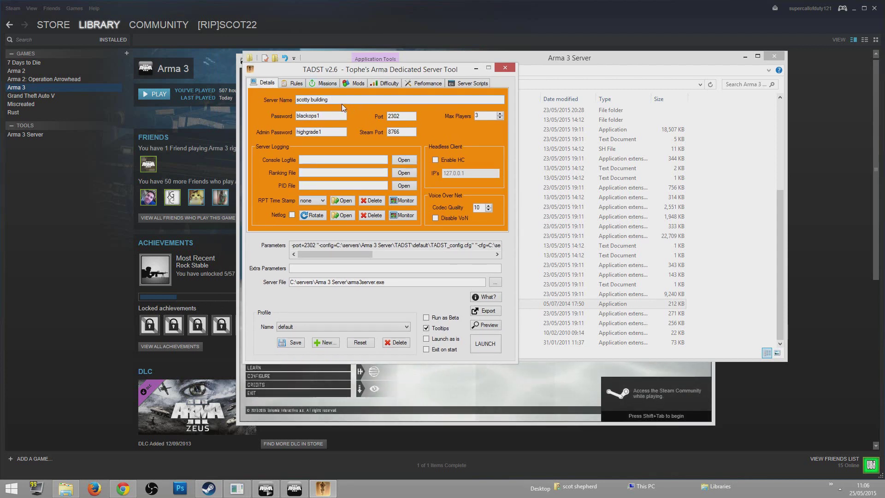
pyautogui.moveTo(342, 102); pyautogui.dragTo(298, 116)
pyautogui.doubleClick(315, 132)
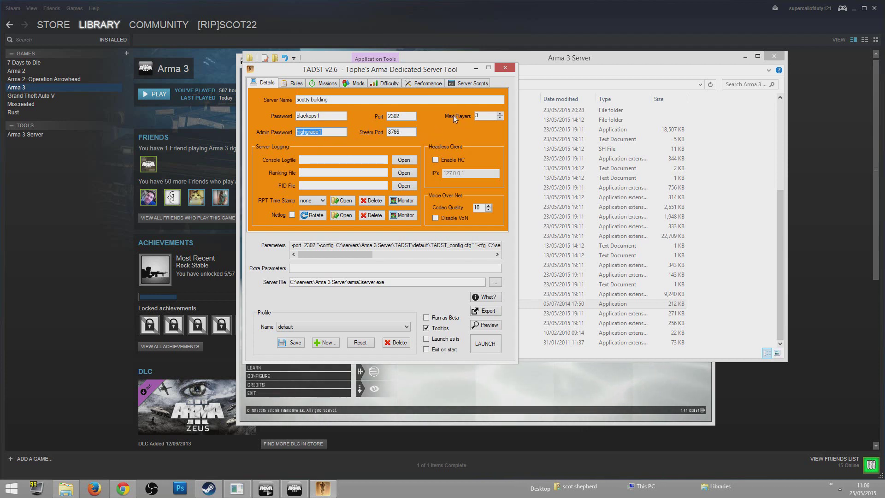
# Keep Max Players at 3 after raising it to 5, then show the Rules settings
pyautogui.click(500, 114)
pyautogui.click(500, 114)
pyautogui.click(500, 118)
pyautogui.click(500, 118)
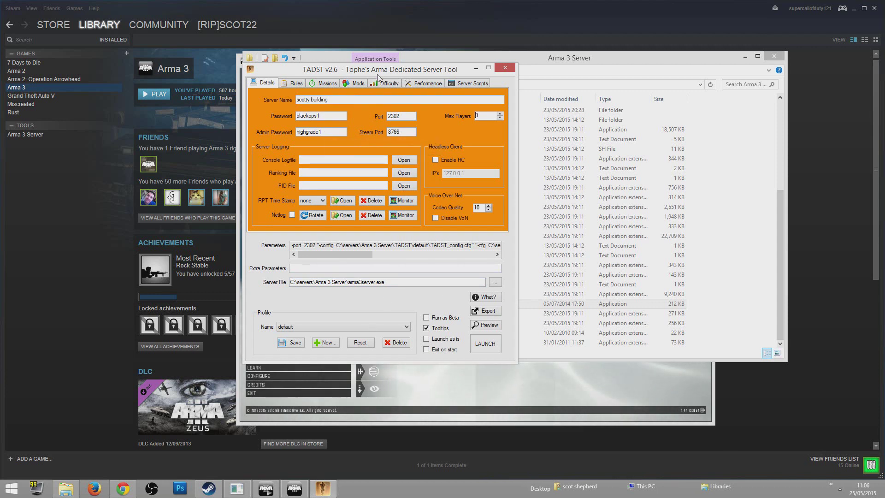
pyautogui.click(291, 84)
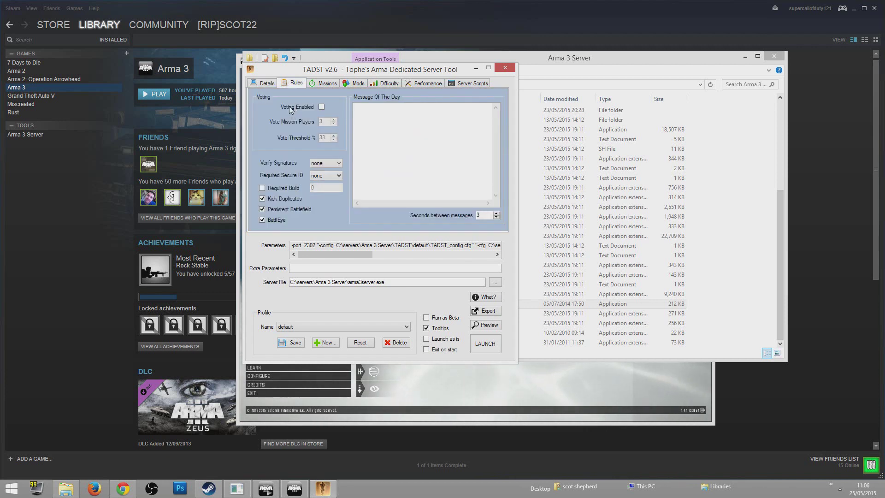
# Leave Voting Enabled off and add epoch.Altis.pbo to the mission rotation
pyautogui.click(321, 107)
pyautogui.click(323, 107)
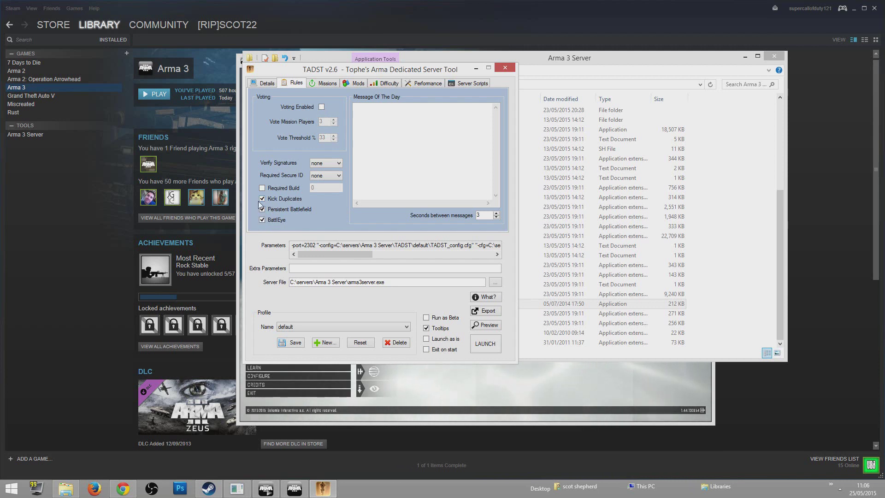
pyautogui.click(326, 83)
pyautogui.click(272, 123)
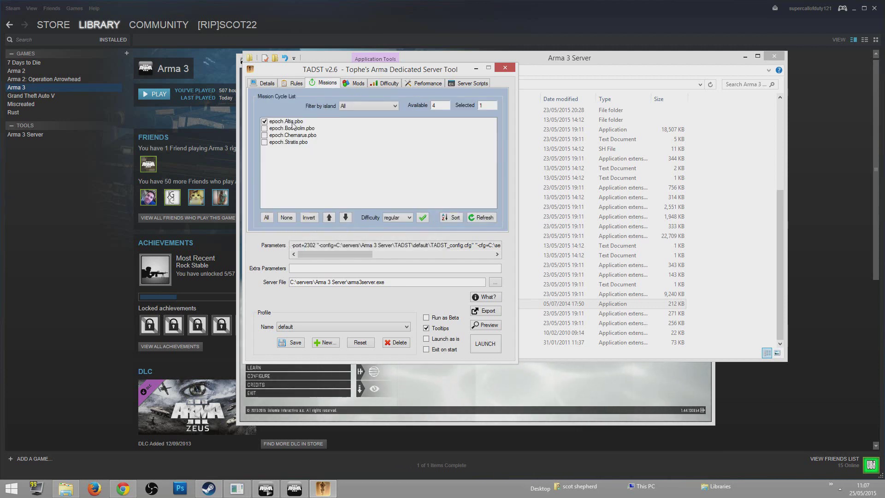
# Review the Mods, Difficulty, Performance and Server Scripts tabs, then return to Details
pyautogui.click(353, 83)
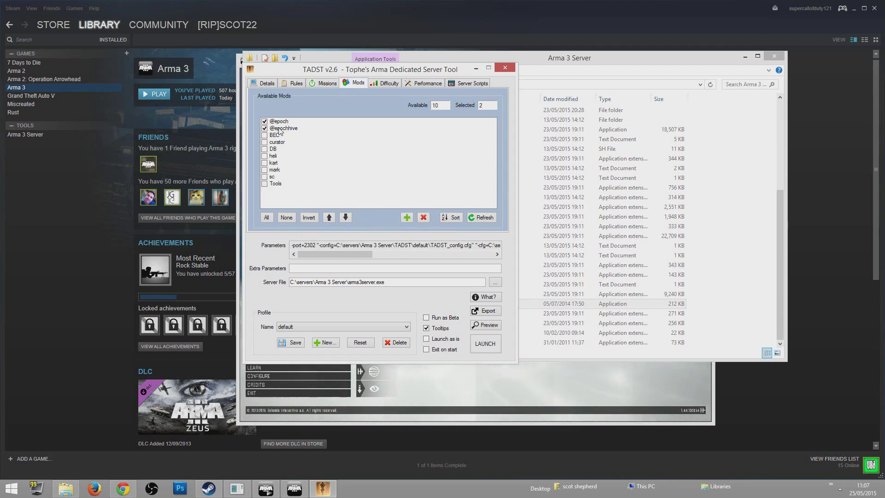
pyautogui.click(380, 82)
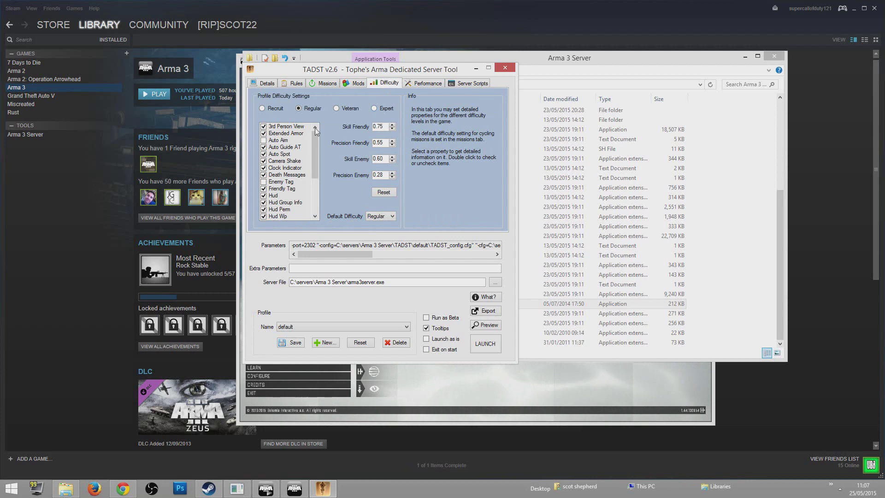
pyautogui.click(423, 83)
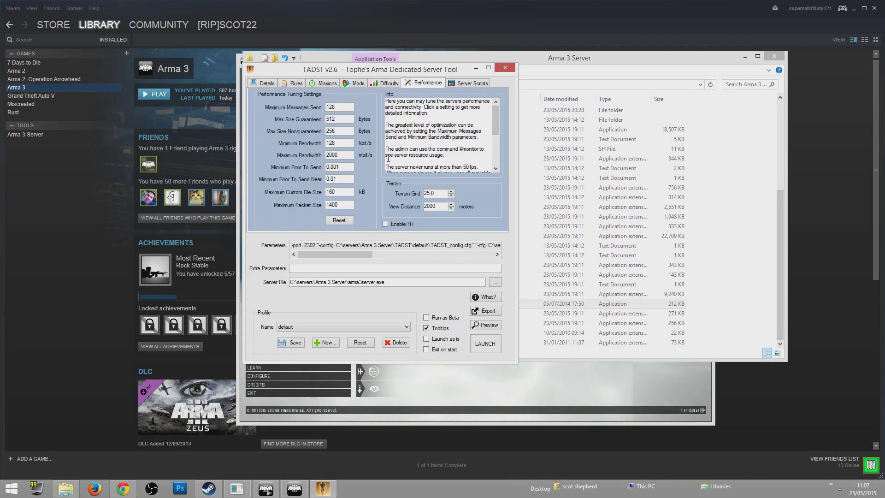
pyautogui.click(474, 83)
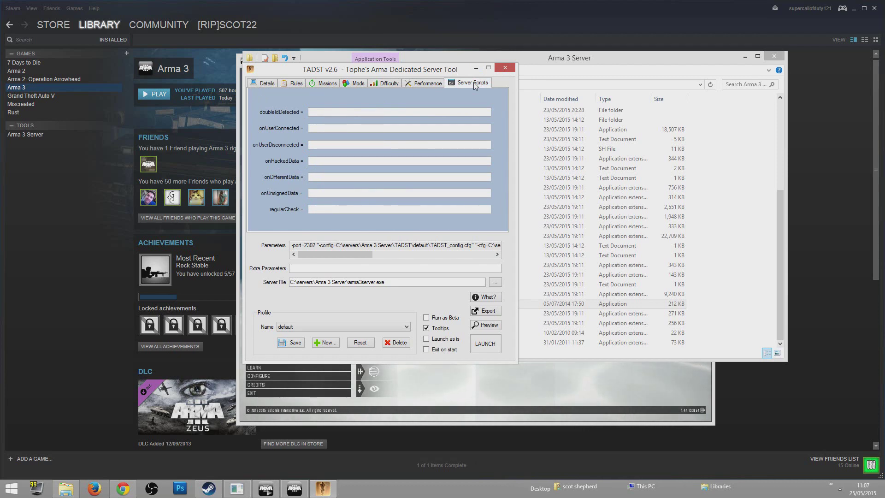
pyautogui.click(423, 83)
pyautogui.click(388, 83)
pyautogui.click(352, 83)
pyautogui.click(325, 83)
pyautogui.click(295, 83)
pyautogui.click(268, 83)
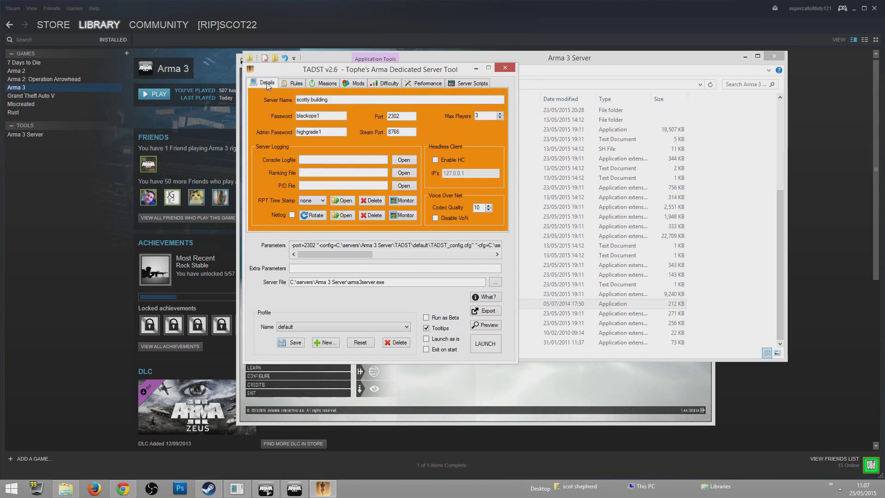
# Launch the dedicated server, minimize TADST, position its Arma 3 console, and bring Steam forward
pyautogui.click(491, 343)
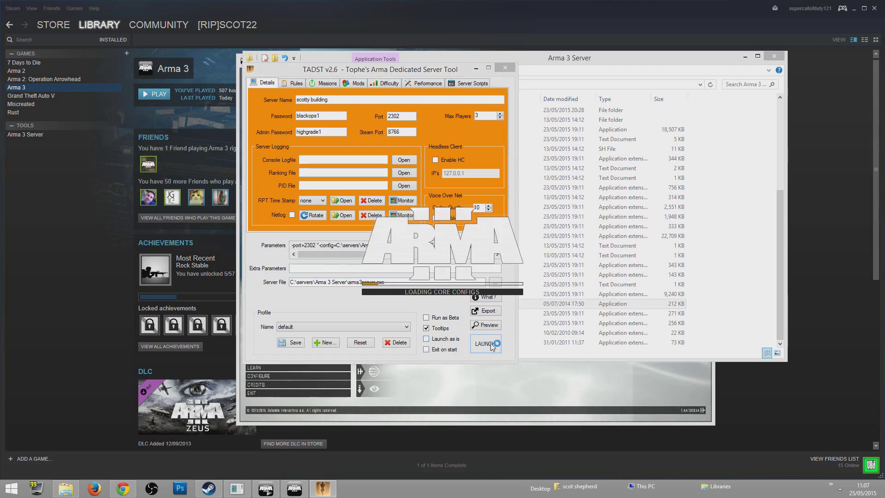
pyautogui.click(477, 69)
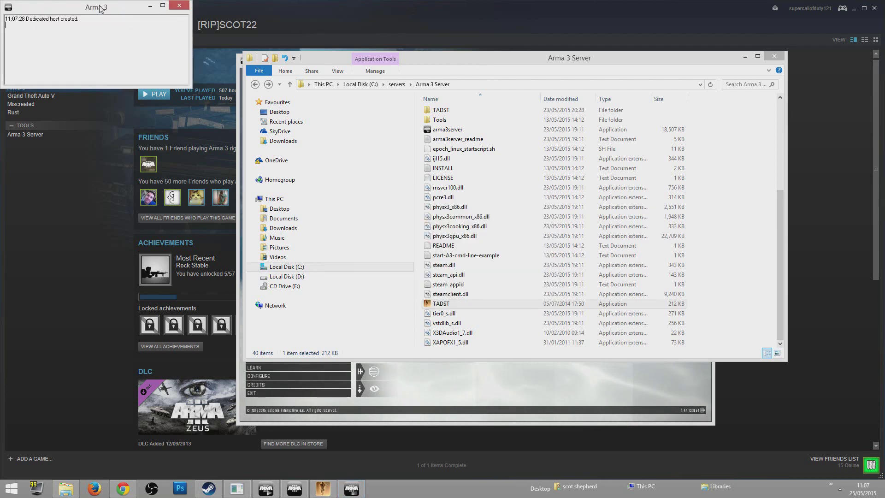
pyautogui.moveTo(100, 9)
pyautogui.mouseDown()
pyautogui.moveTo(103, 22)
pyautogui.moveTo(99, 16)
pyautogui.moveTo(143, 15)
pyautogui.moveTo(90, 19)
pyautogui.mouseUp()
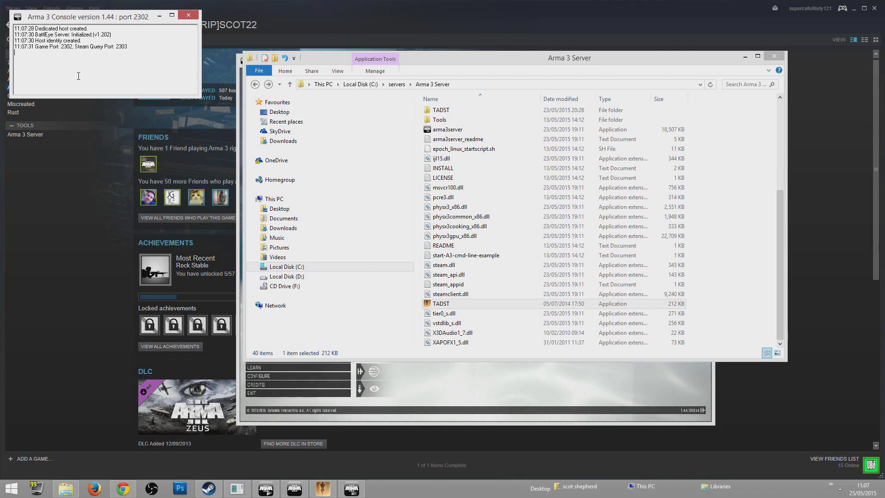
pyautogui.click(24, 226)
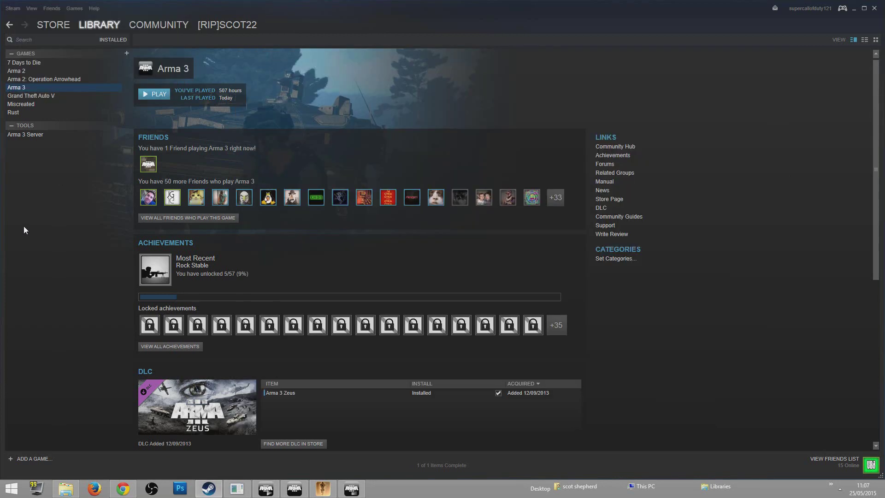
# Switch to Arma 3 and connect to the remote host 127.0.0.1 port 2302
pyautogui.click(841, 490)
pyautogui.click(841, 490)
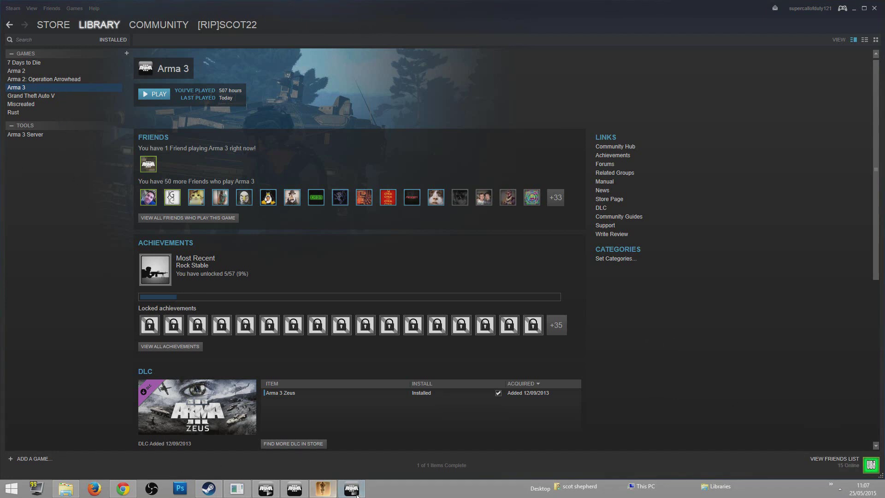
pyautogui.click(306, 489)
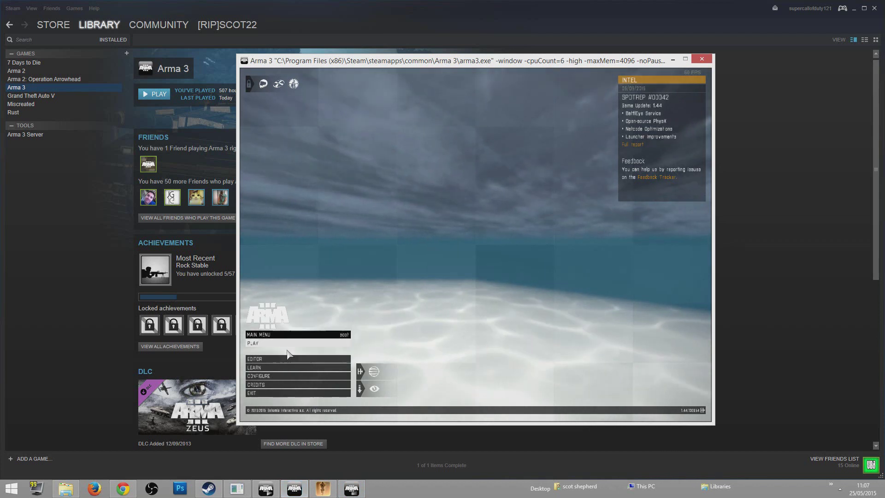
pyautogui.click(275, 351)
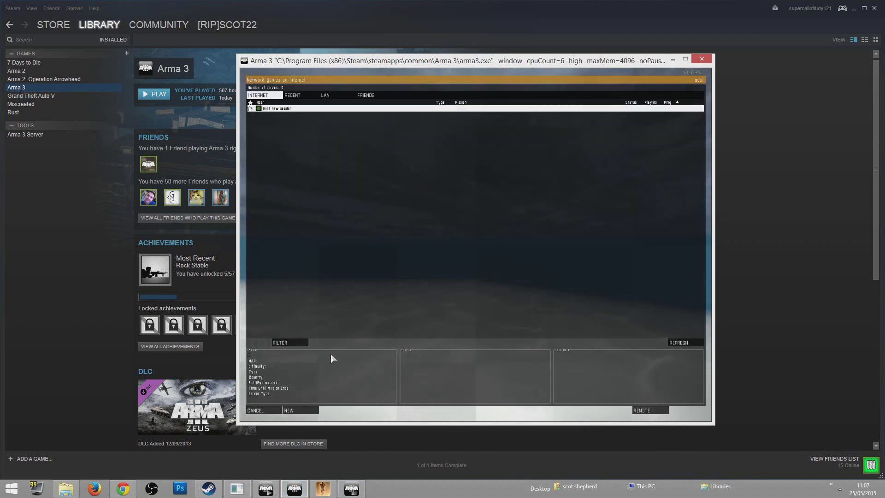
pyautogui.click(641, 411)
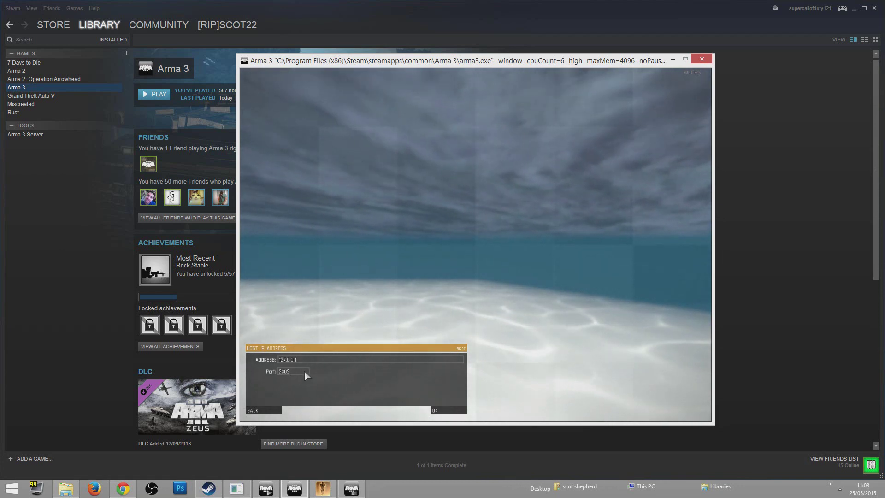
pyautogui.click(451, 410)
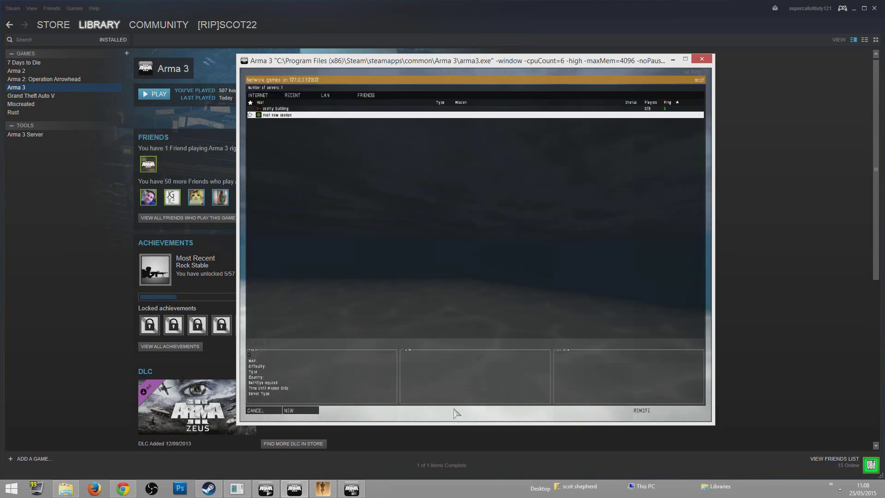
# Join the 'scotty building' server, entering the server password twice
pyautogui.click(286, 109)
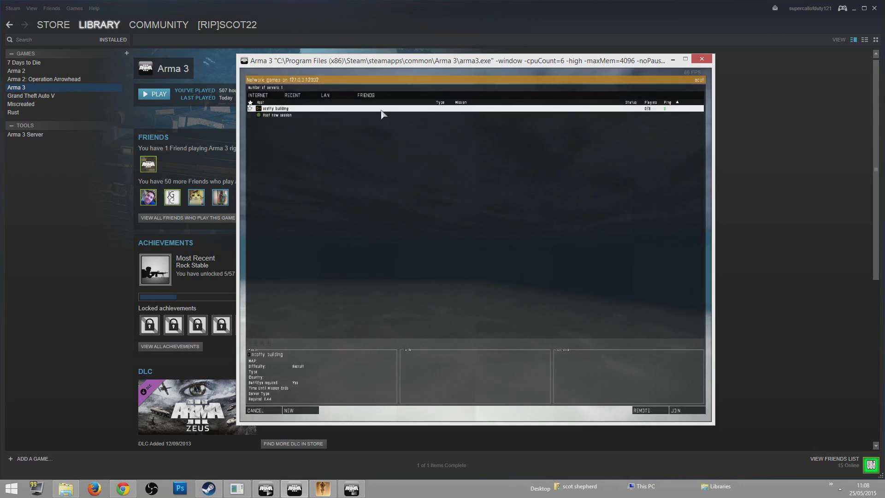
pyautogui.doubleClick(385, 111)
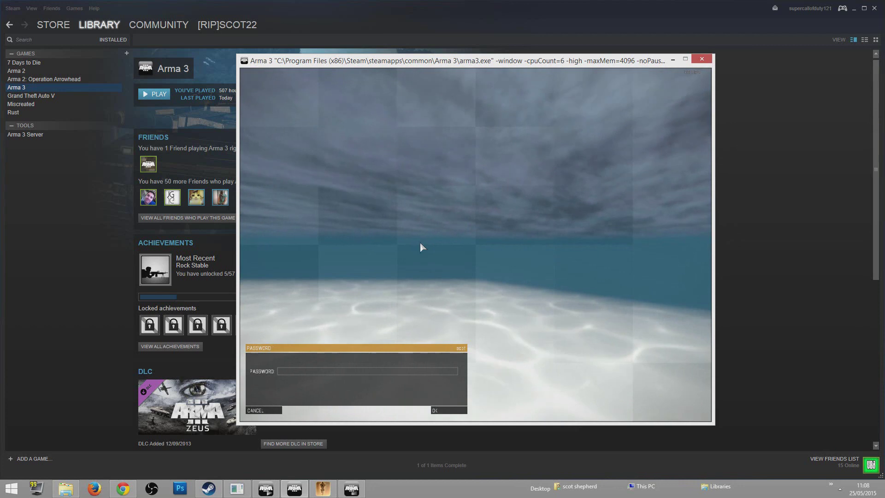
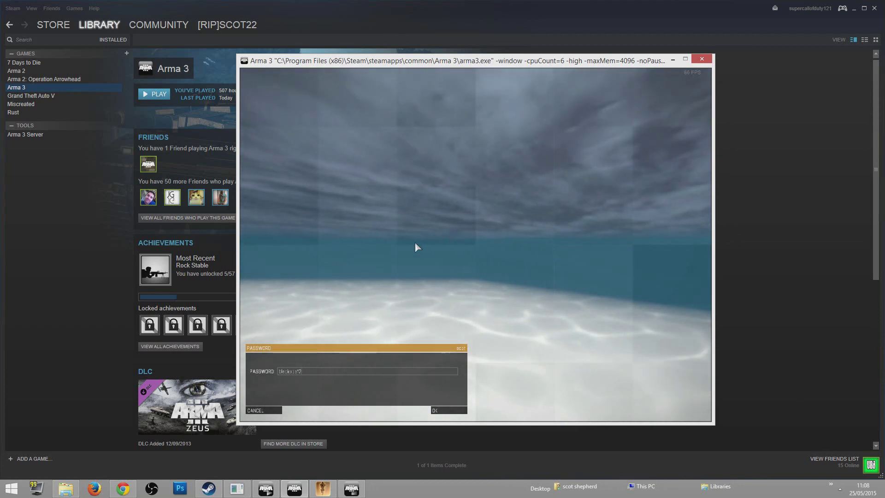
pyautogui.press('Return')
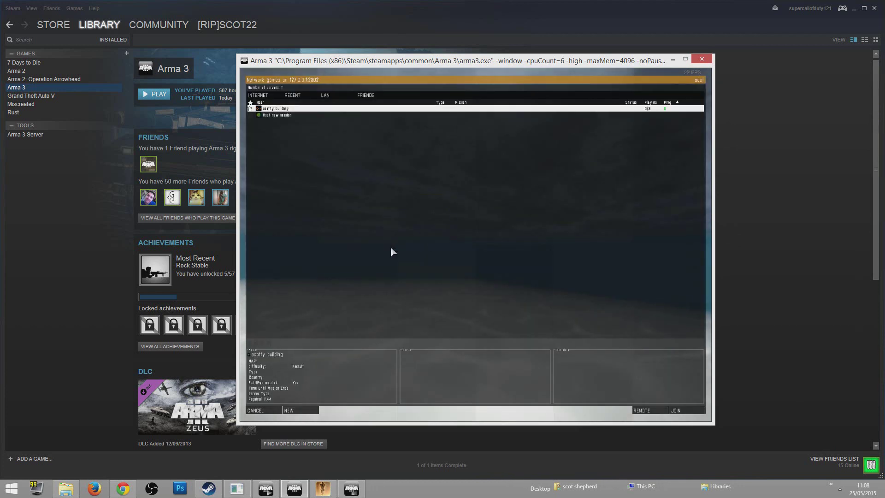
pyautogui.doubleClick(305, 110)
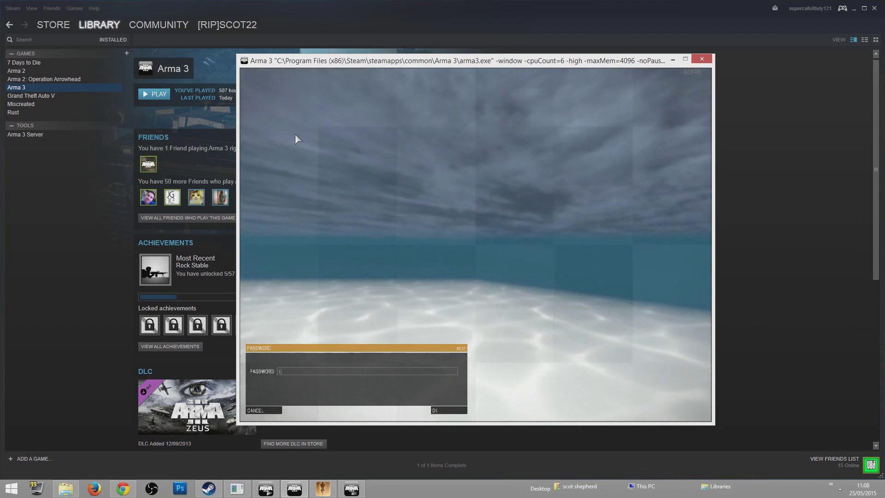
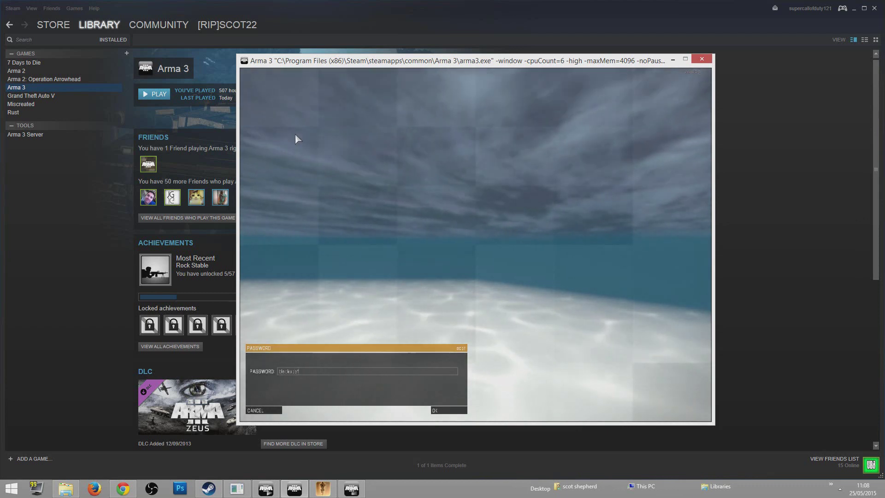
pyautogui.press('Return')
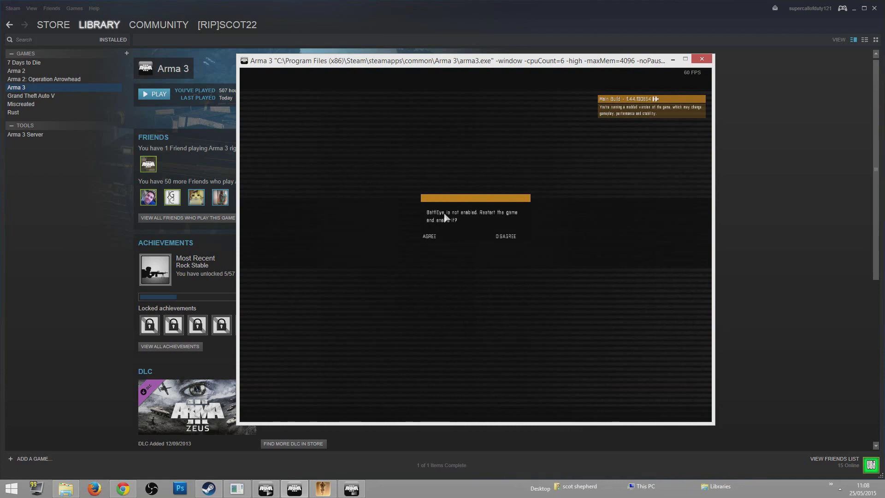
# Agree to the BattlEye restart, reconnect to 127.0.0.1:2302 and submit the password
pyautogui.click(442, 237)
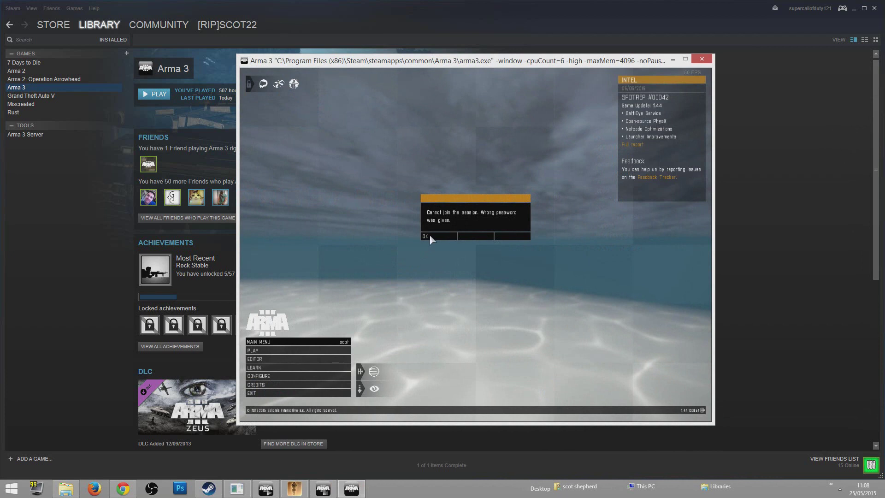
pyautogui.click(431, 237)
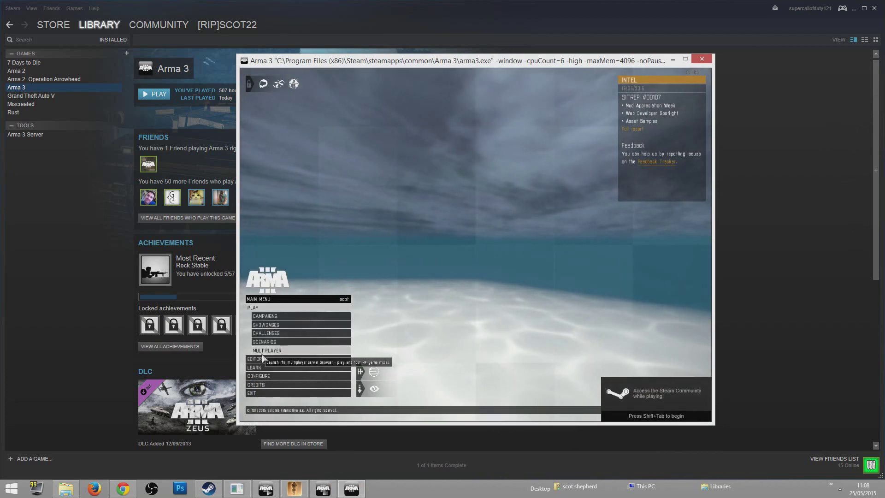
pyautogui.click(263, 351)
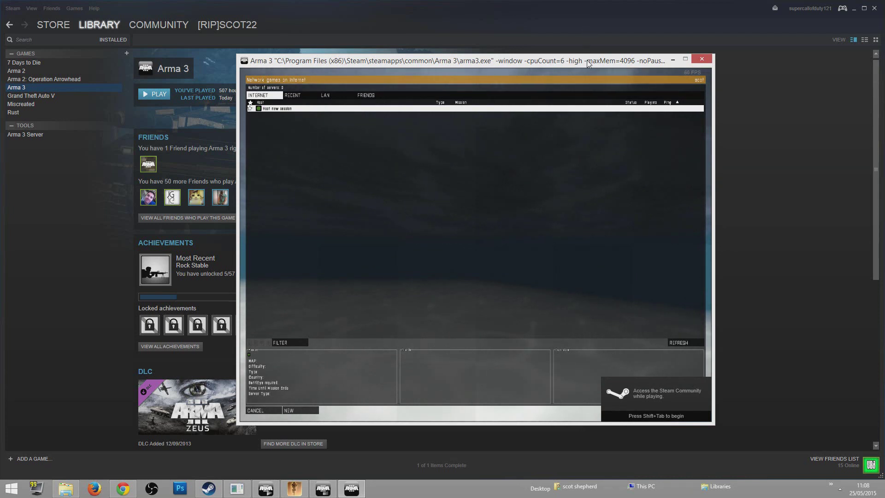
pyautogui.moveTo(591, 64); pyautogui.dragTo(589, 59)
pyautogui.click(265, 337)
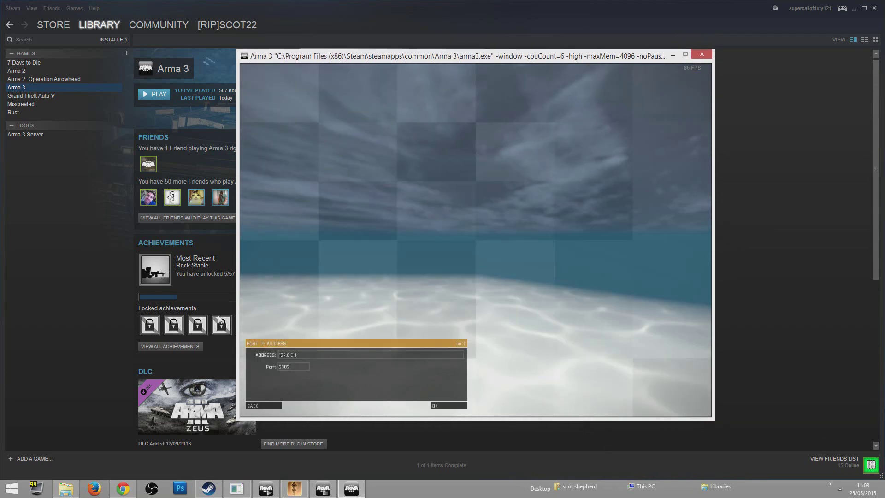
pyautogui.click(449, 406)
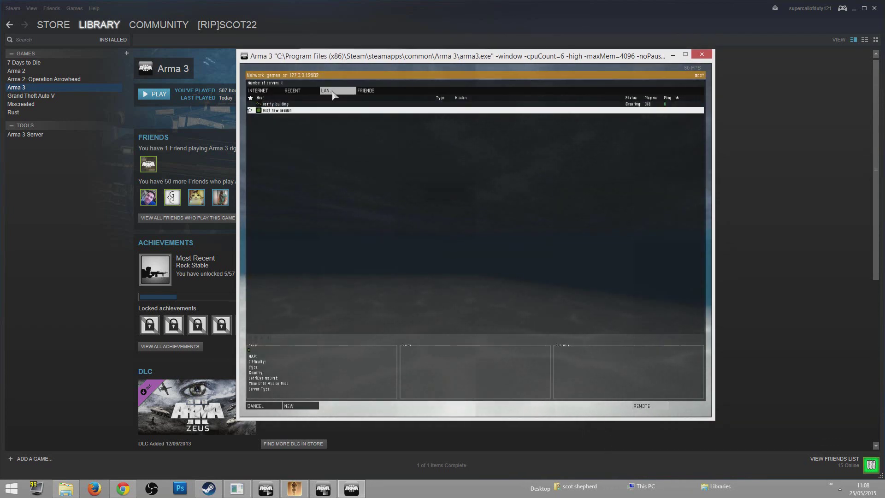
pyautogui.doubleClick(338, 104)
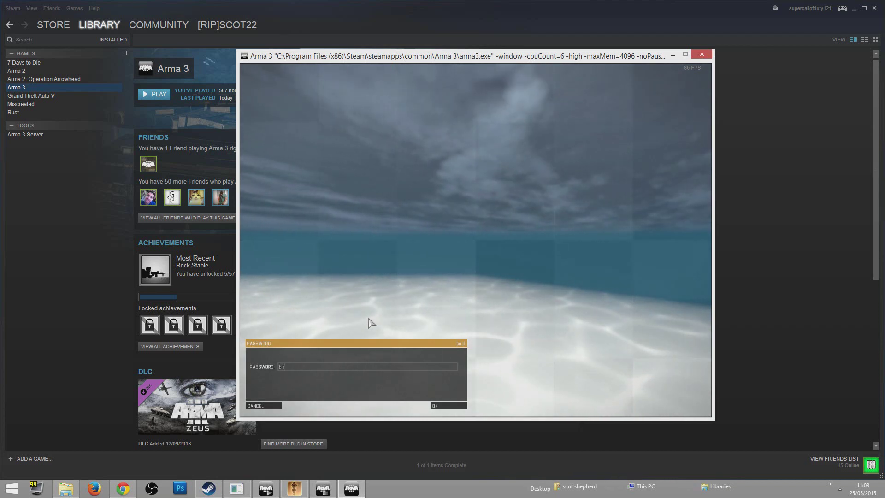
pyautogui.press('Return')
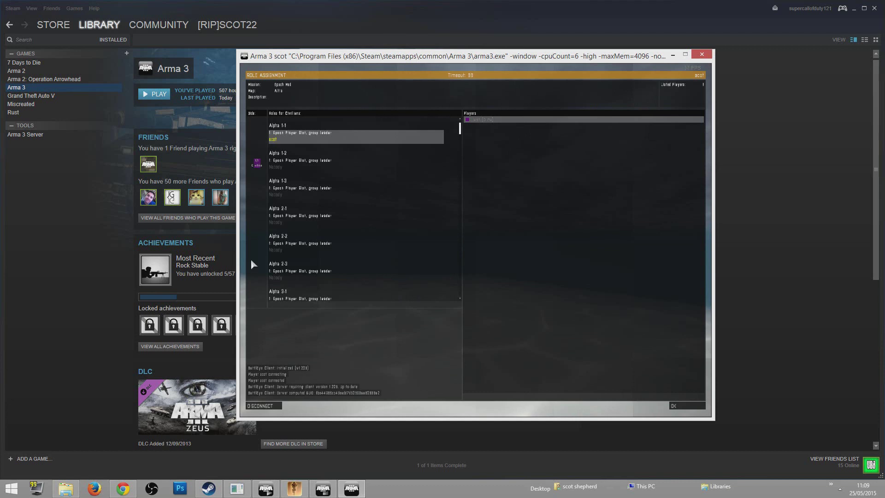
# Accept the Epoch player slot, wait for Altis to load, and pick the male character
pyautogui.click(695, 407)
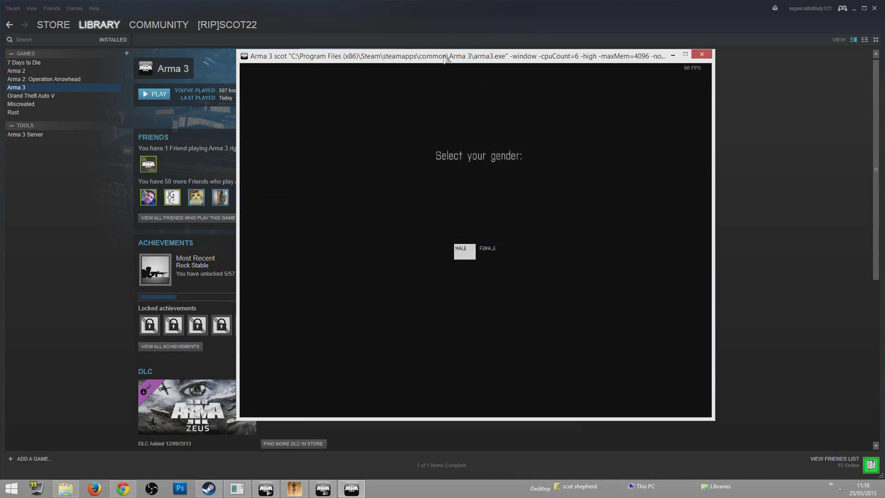
pyautogui.moveTo(446, 56); pyautogui.dragTo(448, 64)
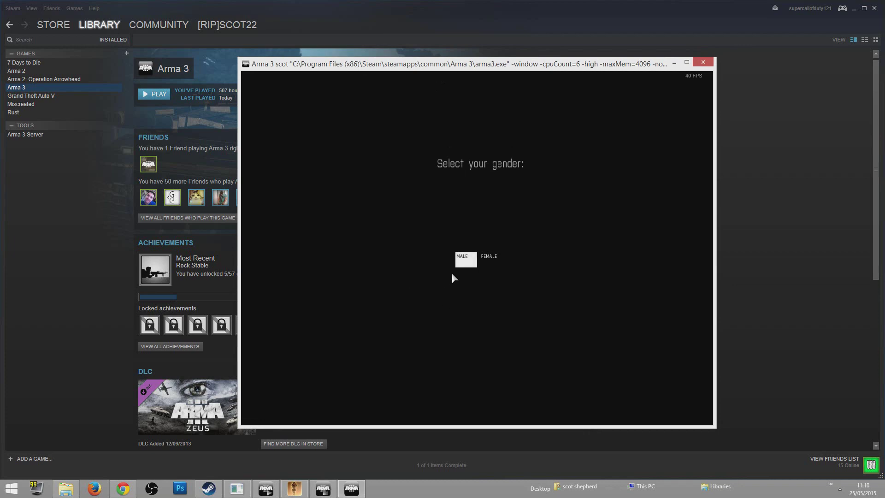
pyautogui.click(465, 260)
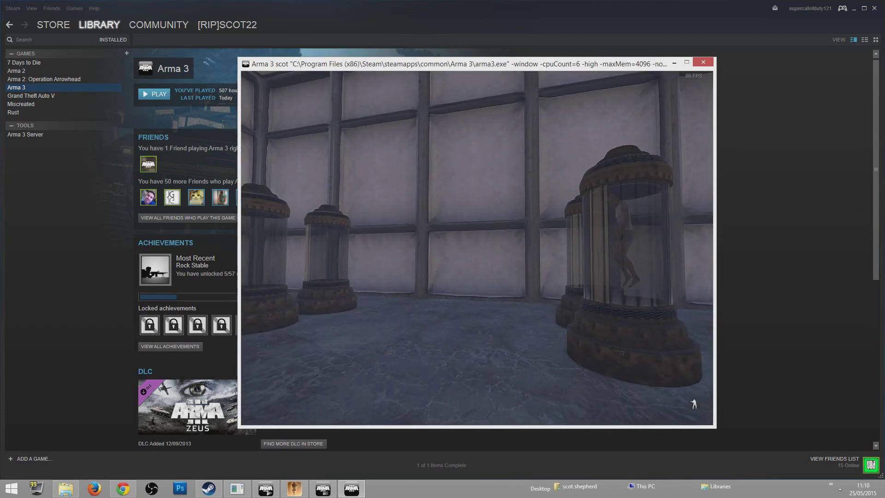
# Walk out of the spawn area, sort players alphabetically in the F2 admin menu, and head toward the truck
pyautogui.press('w')
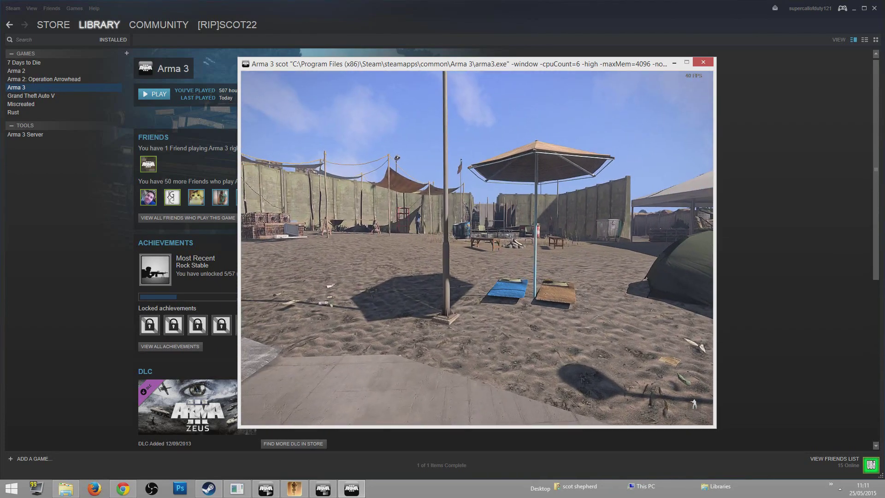
pyautogui.press('F2')
pyautogui.click(402, 167)
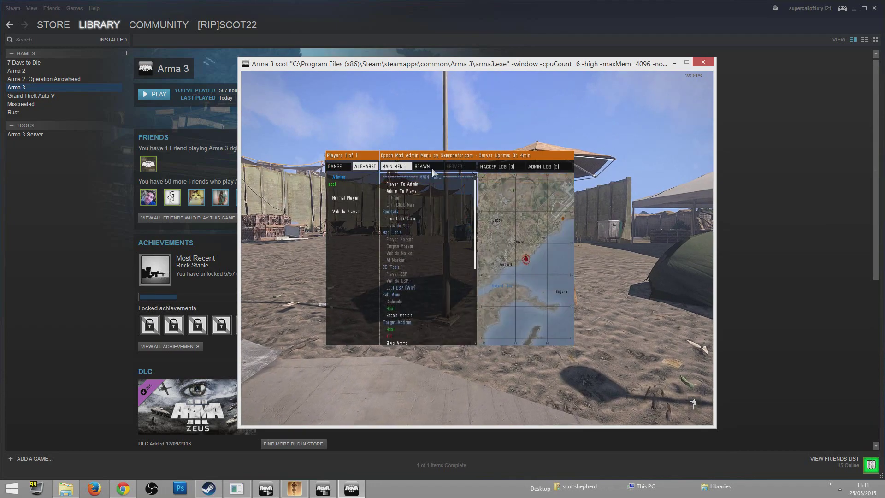
pyautogui.press('Escape')
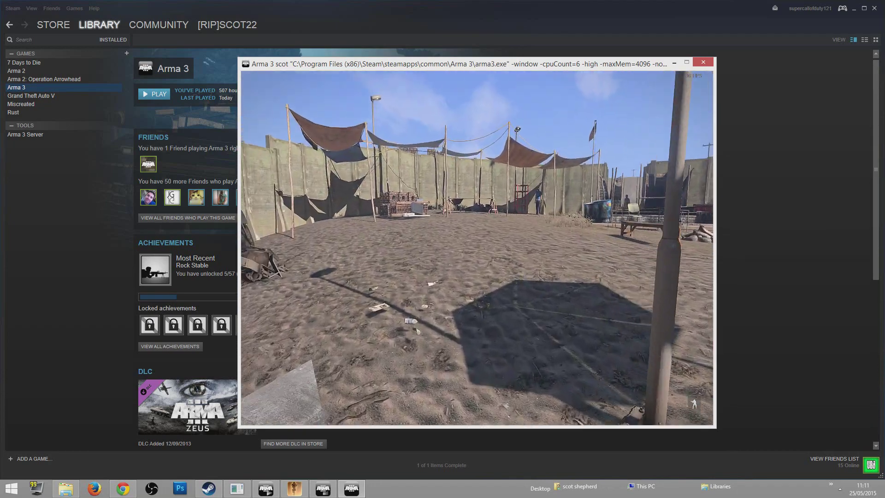
pyautogui.press('w')
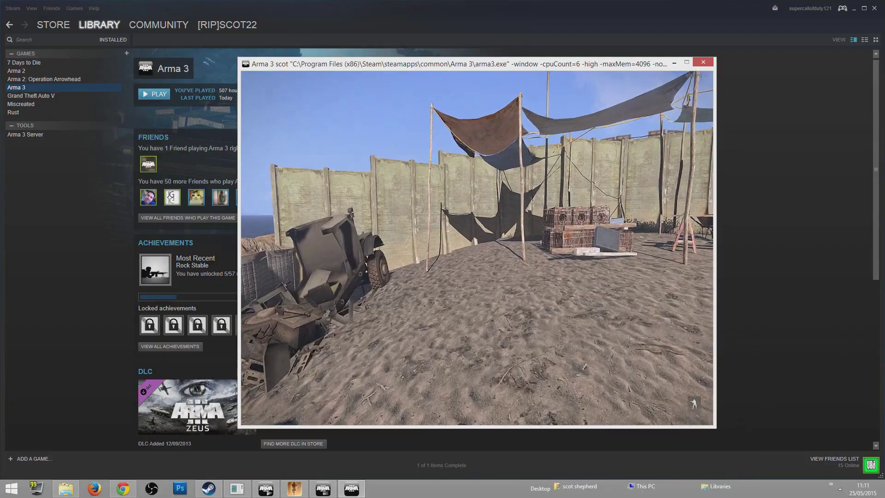